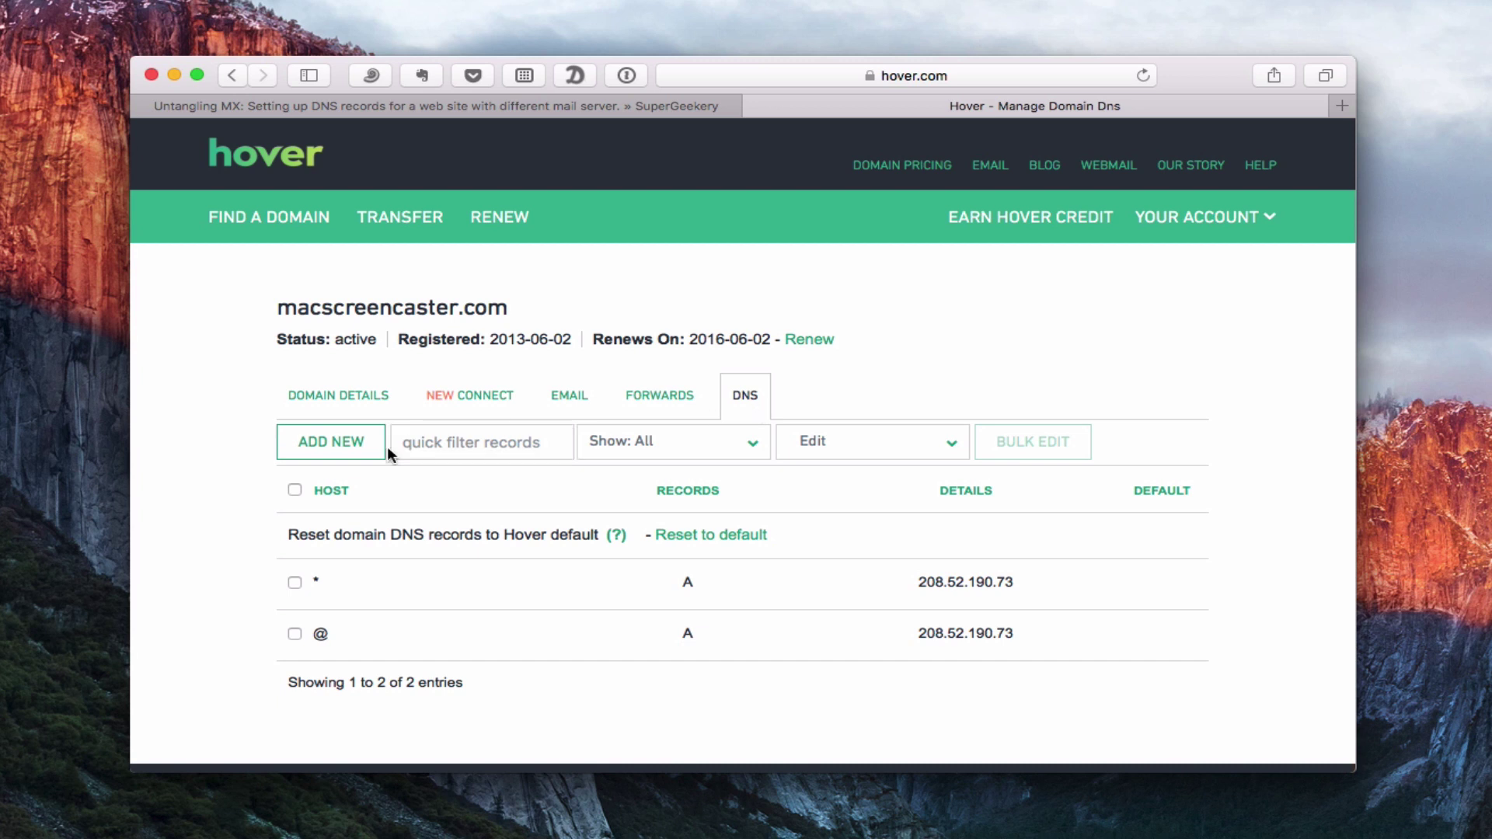
Add a new Hover DNS record with hostname 'mail' and record type A.
{"action": "left_click", "coordinate": [342, 457]}
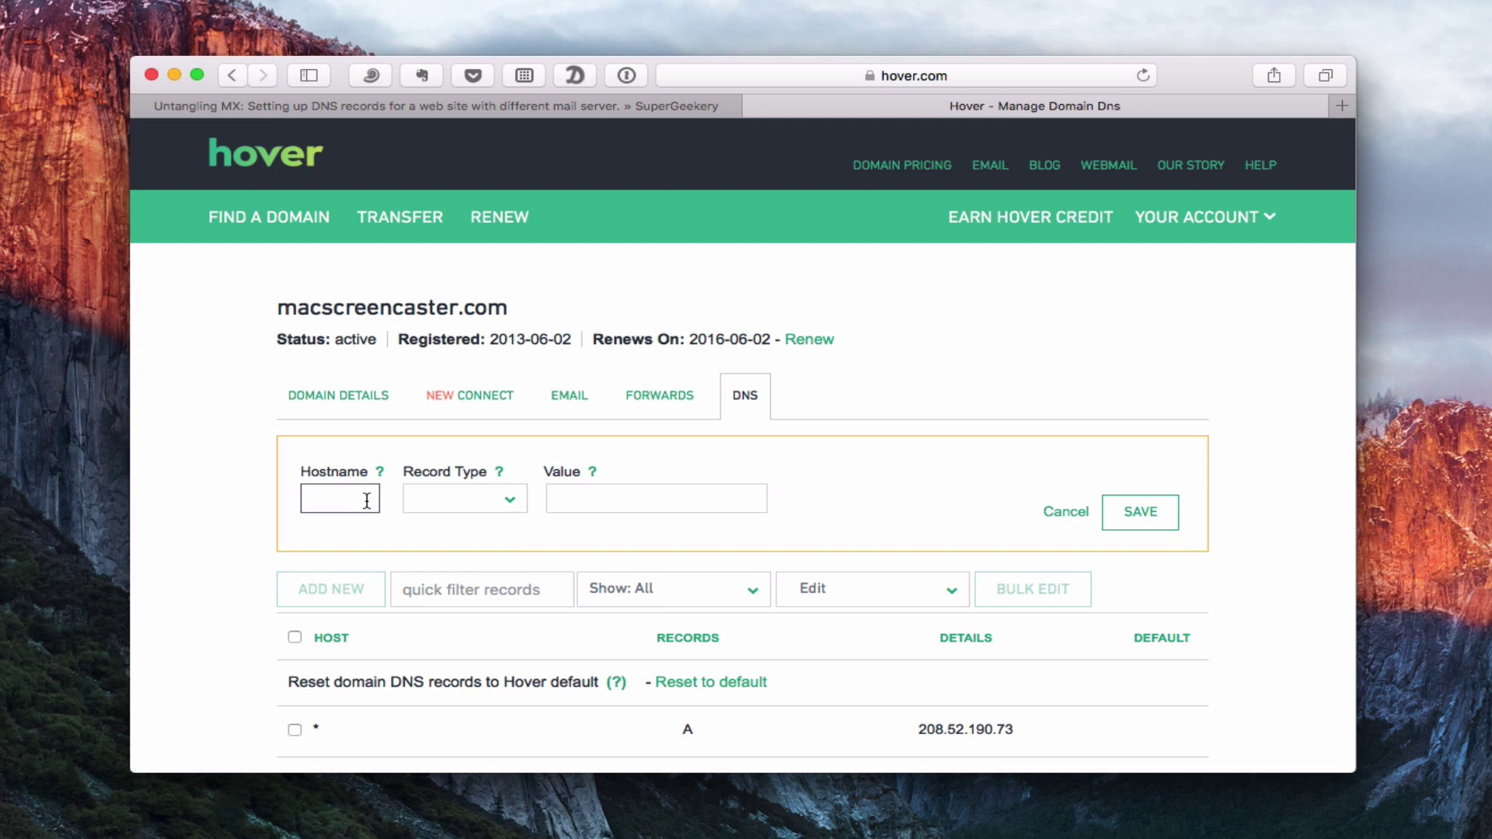
{"action": "left_click", "coordinate": [342, 497]}
{"action": "type", "text": "mail"}
{"action": "left_click", "coordinate": [512, 501]}
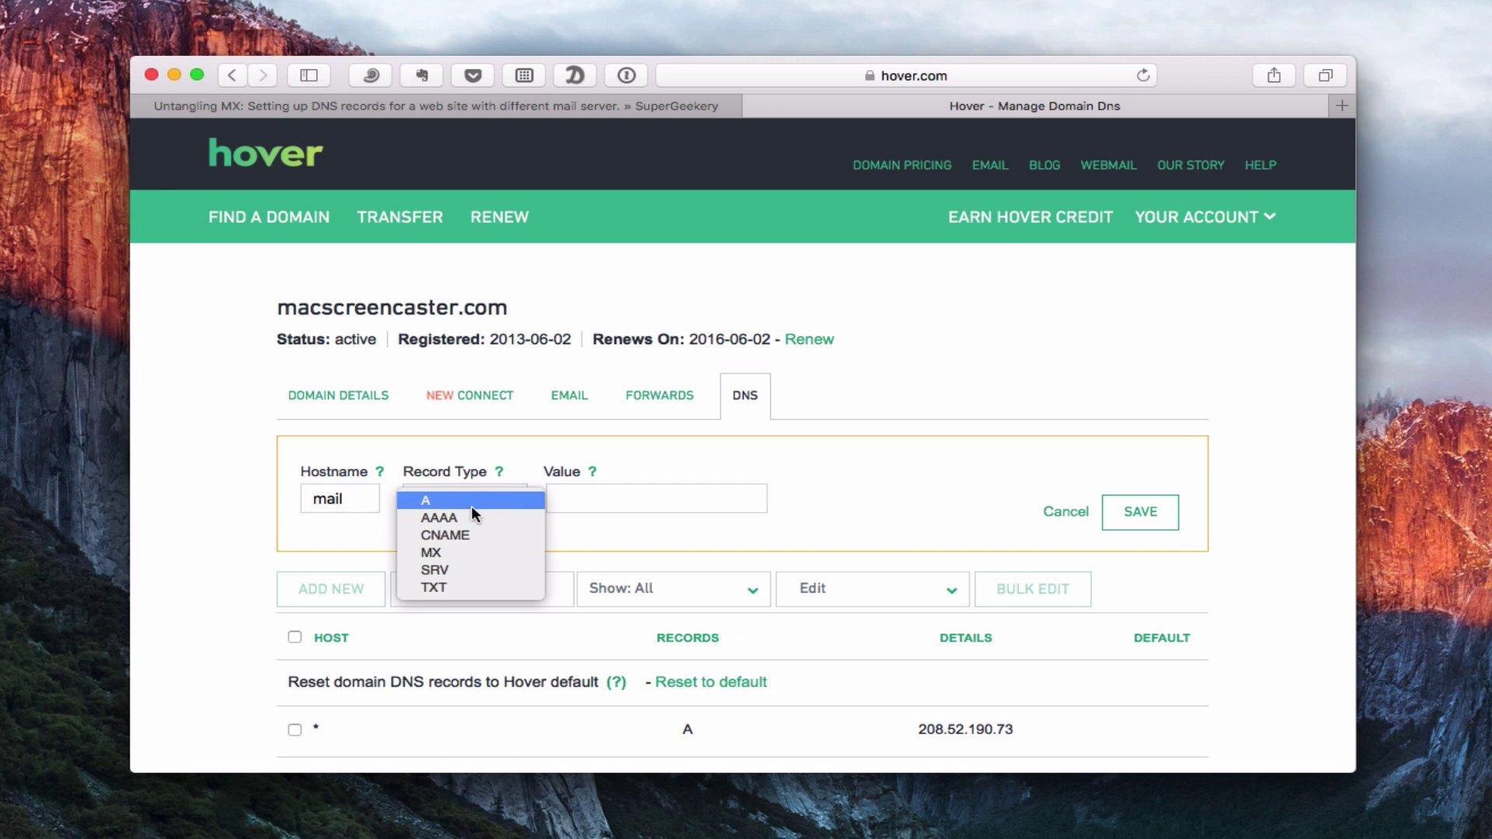
{"action": "left_click", "coordinate": [426, 499]}
{"action": "left_click", "coordinate": [639, 503]}
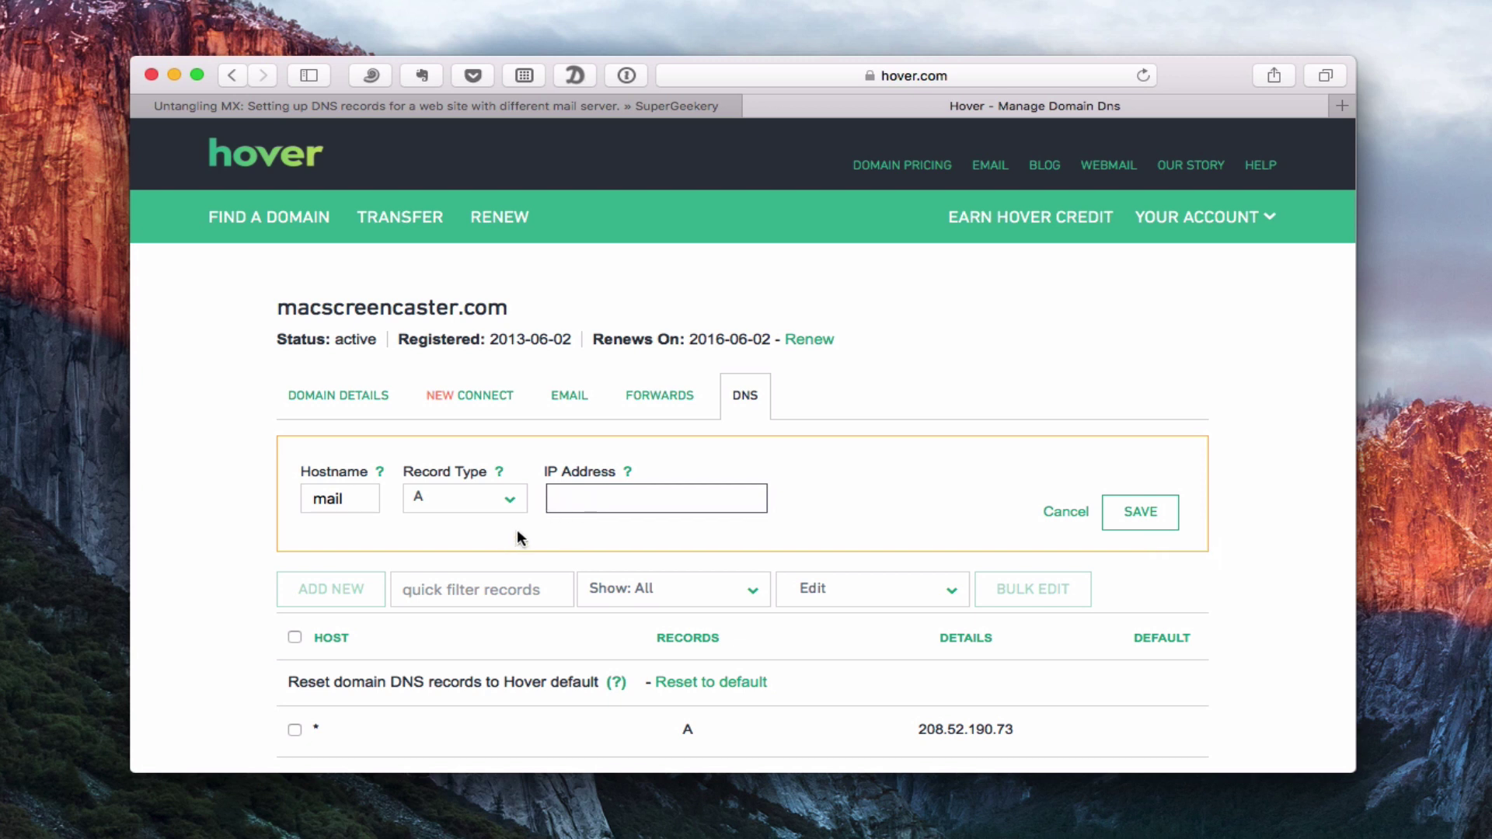
Change the mail record to type MX with priority 10, leaving its target hostname blank.
{"action": "left_click", "coordinate": [510, 500]}
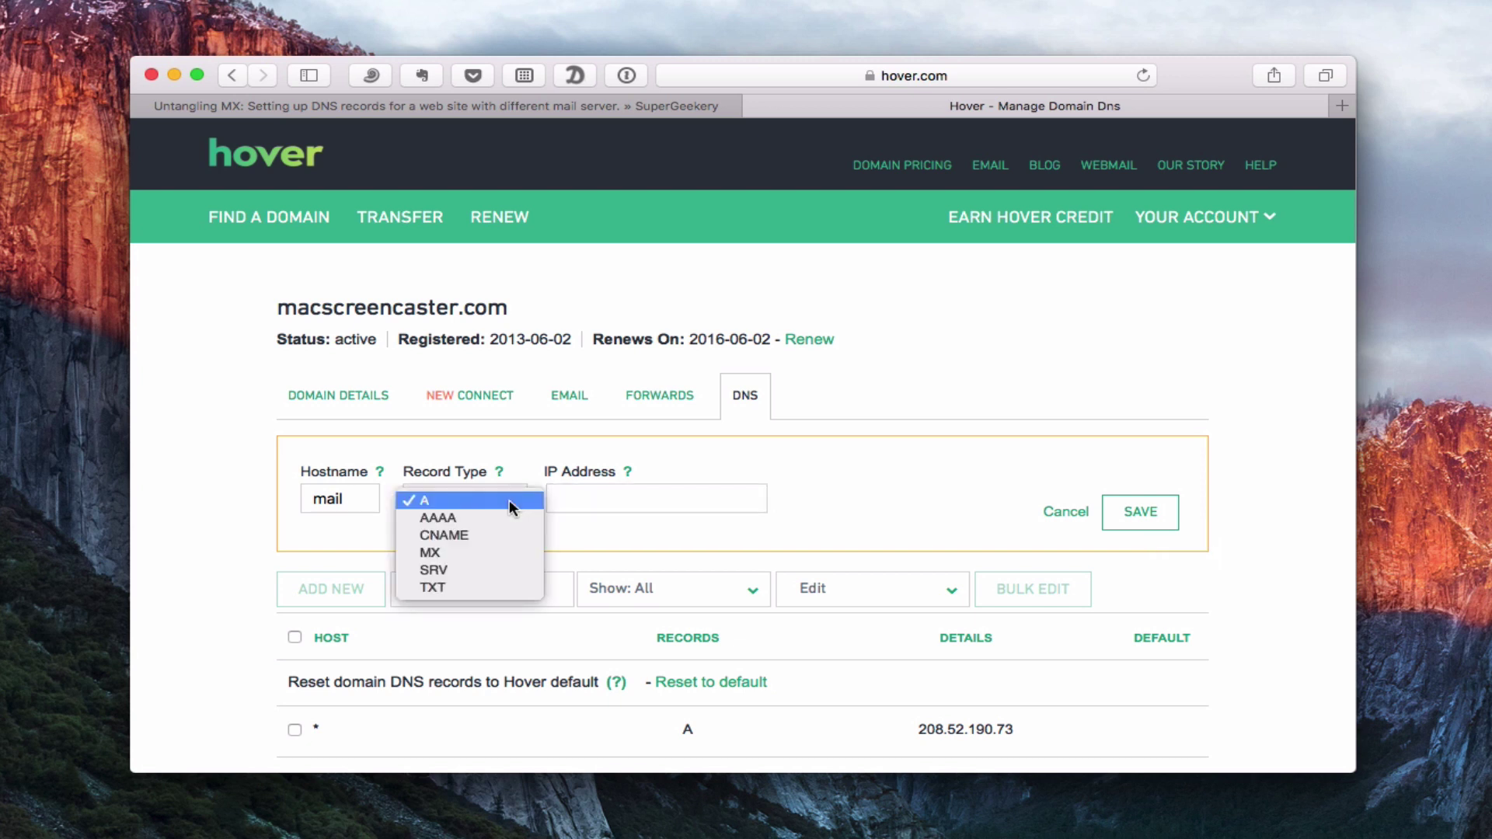
{"action": "left_click", "coordinate": [473, 547]}
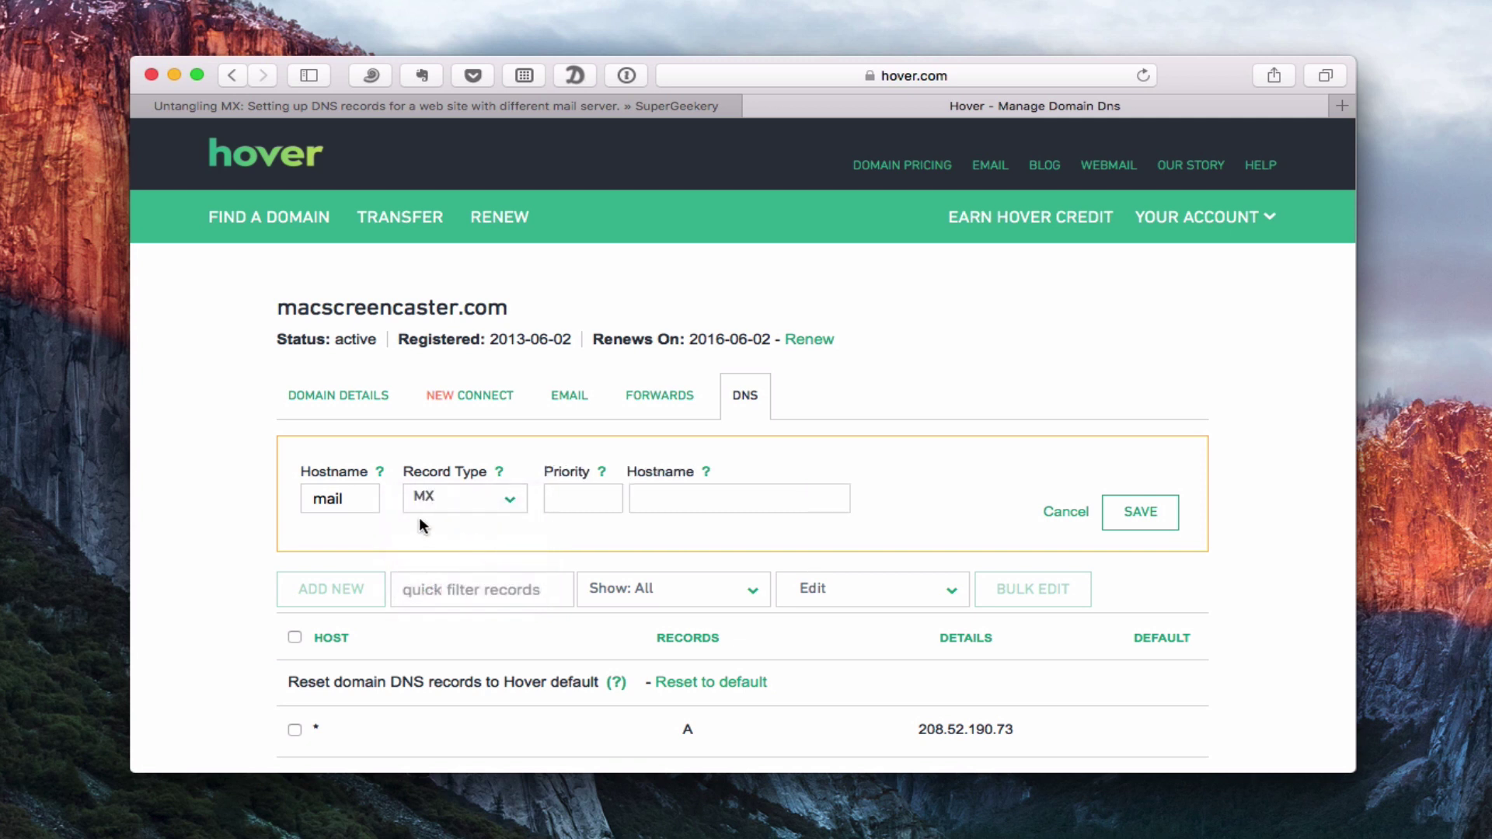
{"action": "left_click", "coordinate": [578, 502]}
{"action": "left_click", "coordinate": [729, 499]}
{"action": "left_click", "coordinate": [603, 500]}
{"action": "type", "text": "10"}
{"action": "key", "text": "Tab"}
{"action": "type", "text": "a"}
{"action": "key", "text": "BackSpace"}
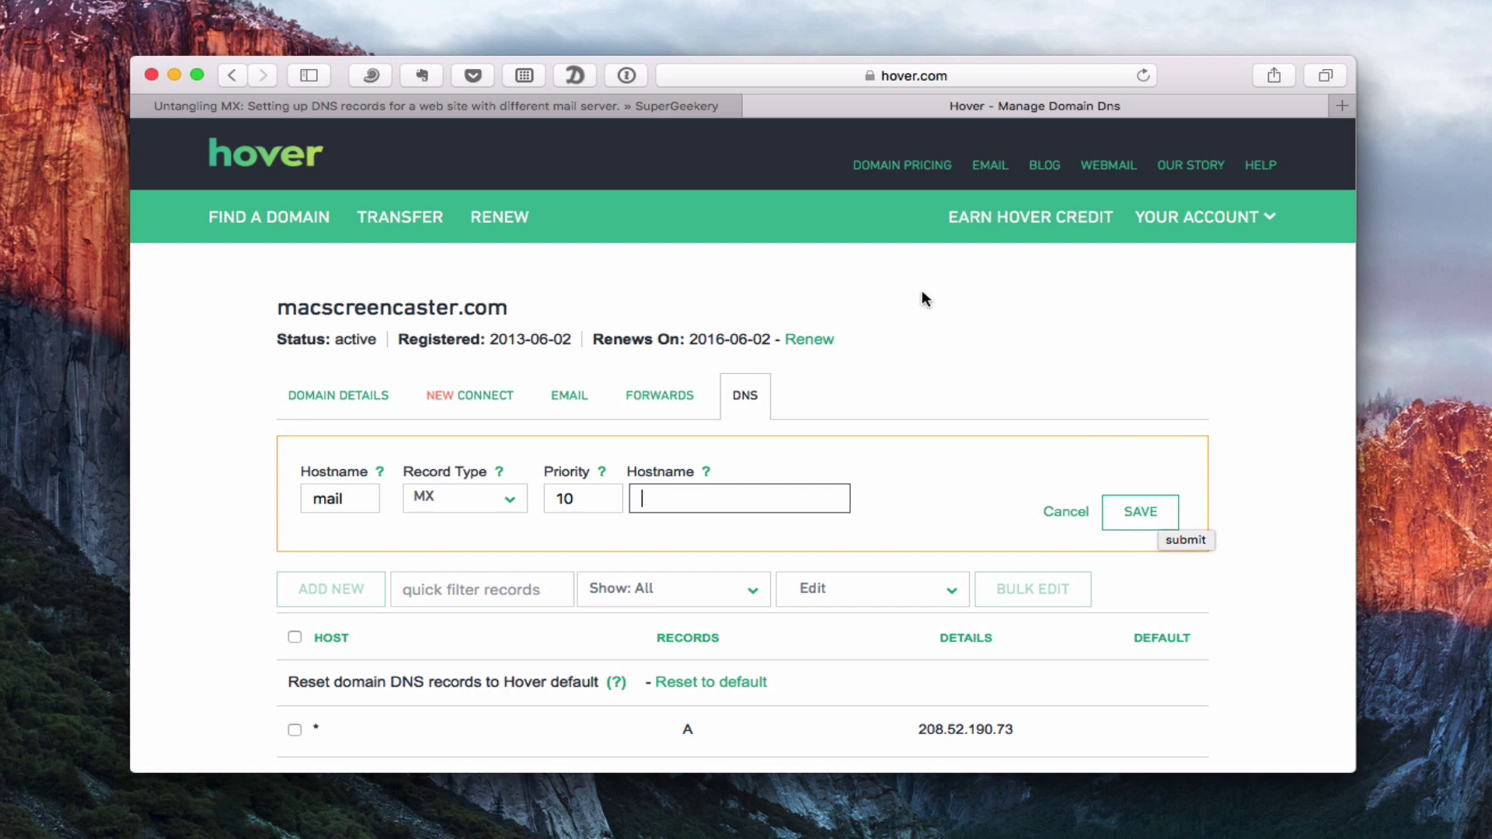
Show the SuperGeekery article's example A records and MX record for mail.mydomain.com.
{"action": "left_click", "coordinate": [502, 108]}
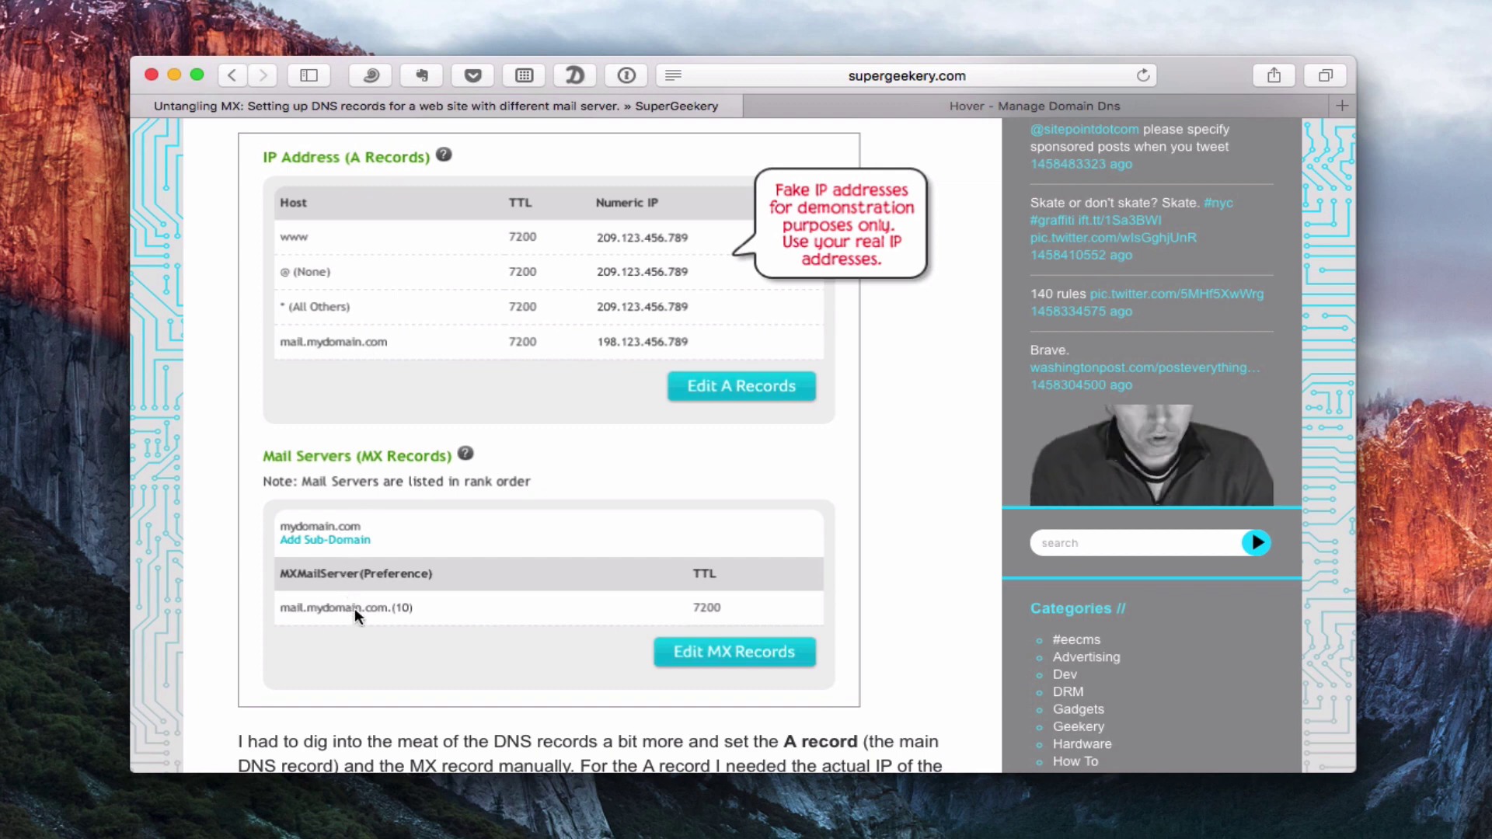
Bring the Server app forward and show the DNS settings with primary and reverse zones.
{"action": "left_click", "coordinate": [174, 75]}
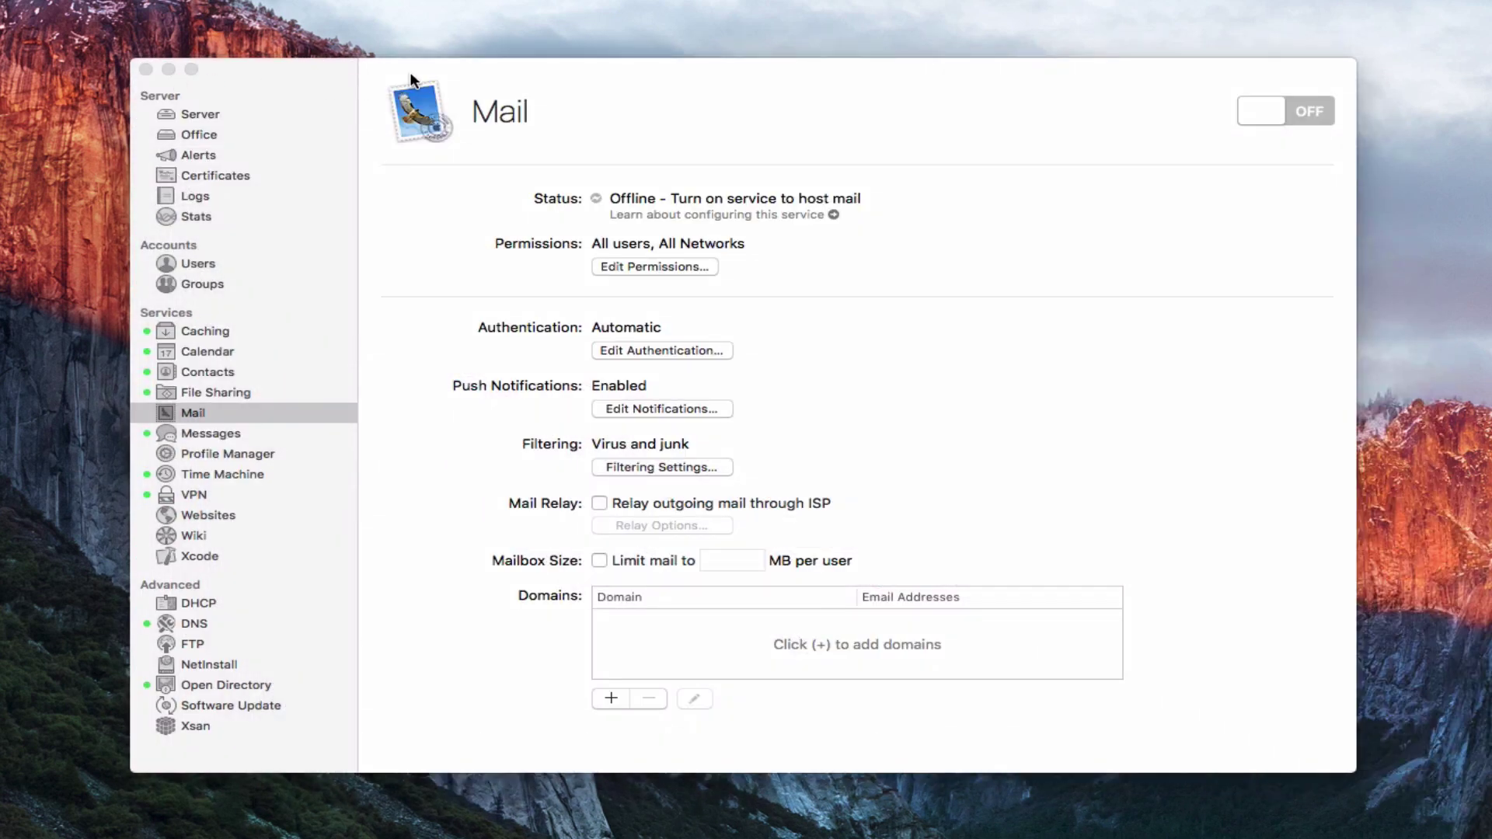
{"action": "left_click", "coordinate": [465, 75]}
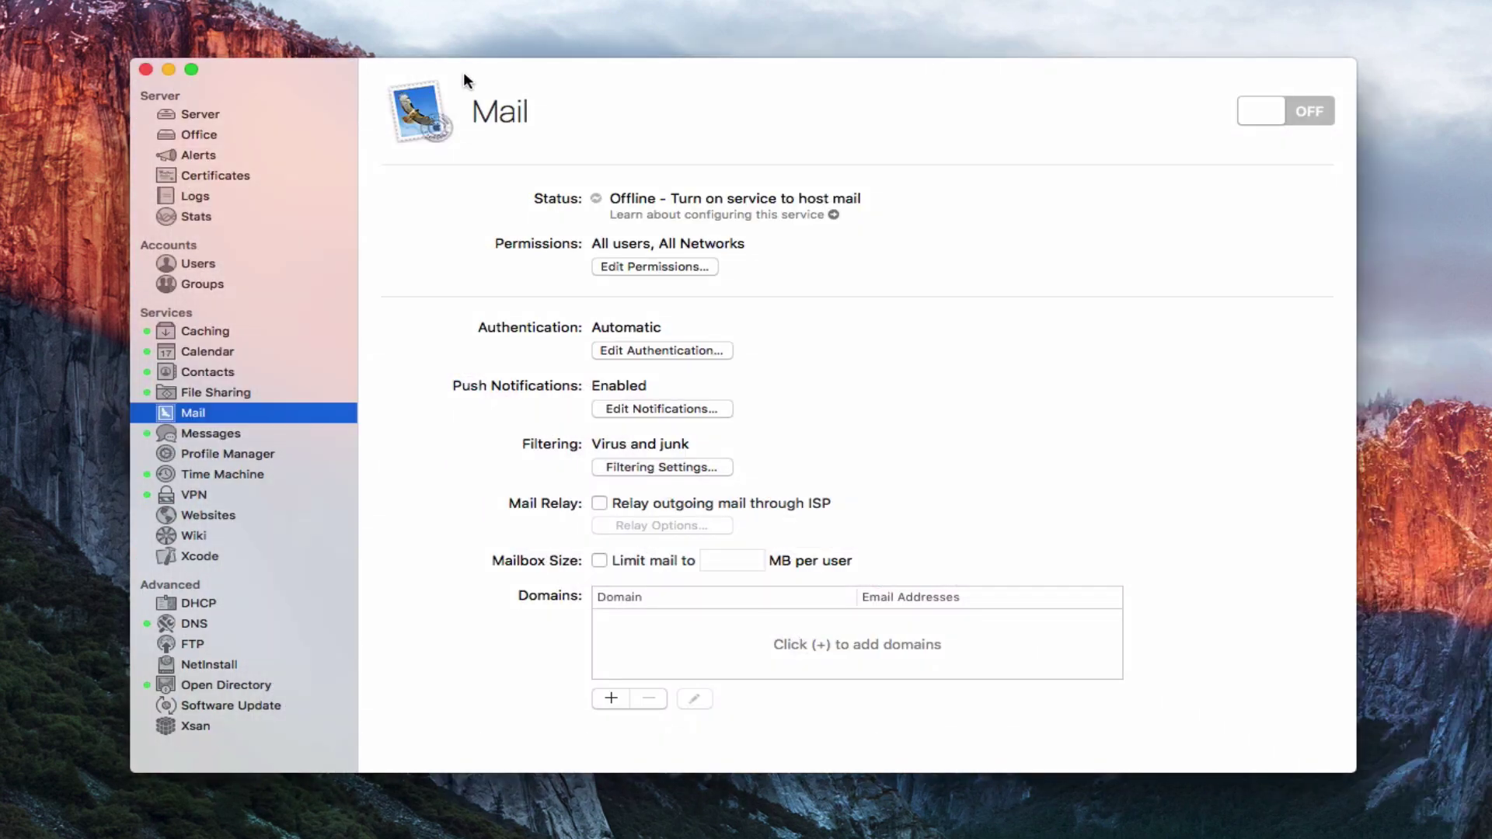
{"action": "left_click", "coordinate": [185, 622]}
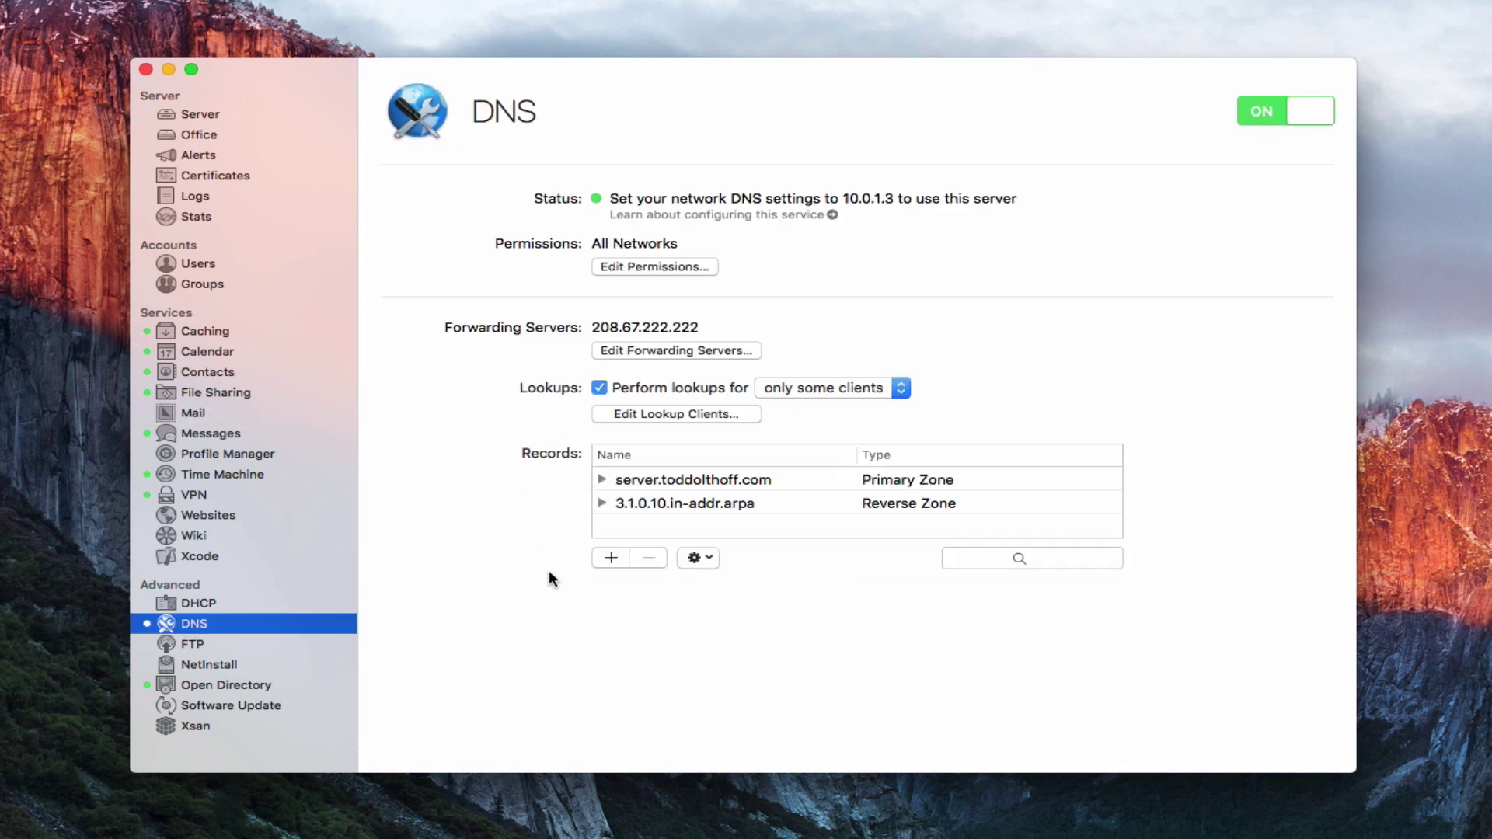
{"action": "left_click", "coordinate": [706, 558]}
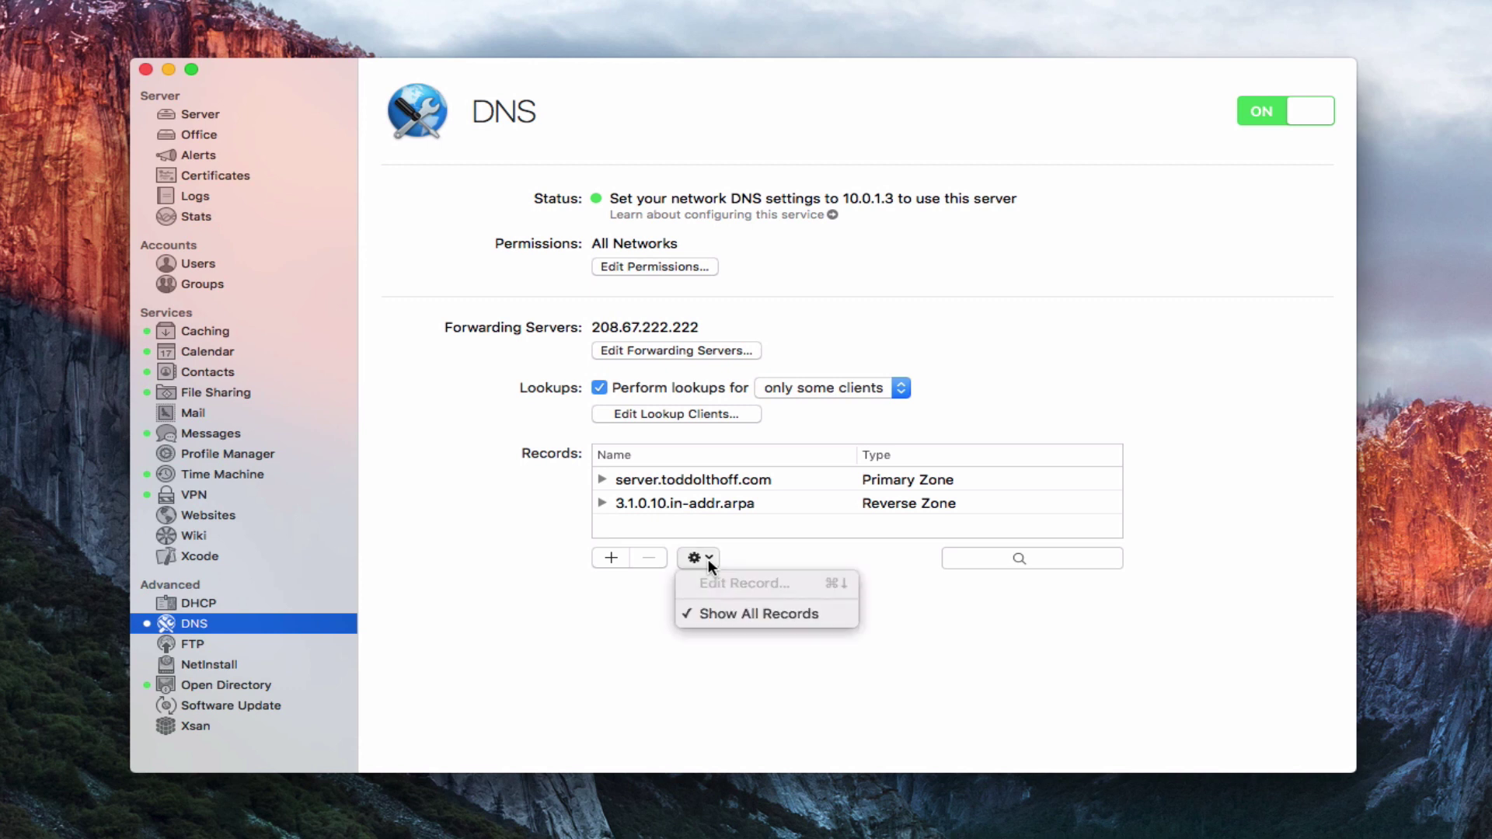
{"action": "left_click", "coordinate": [609, 558]}
Start a machine record in zone server.toddolthoff.com with host name 'mail'.
{"action": "left_click", "coordinate": [611, 558]}
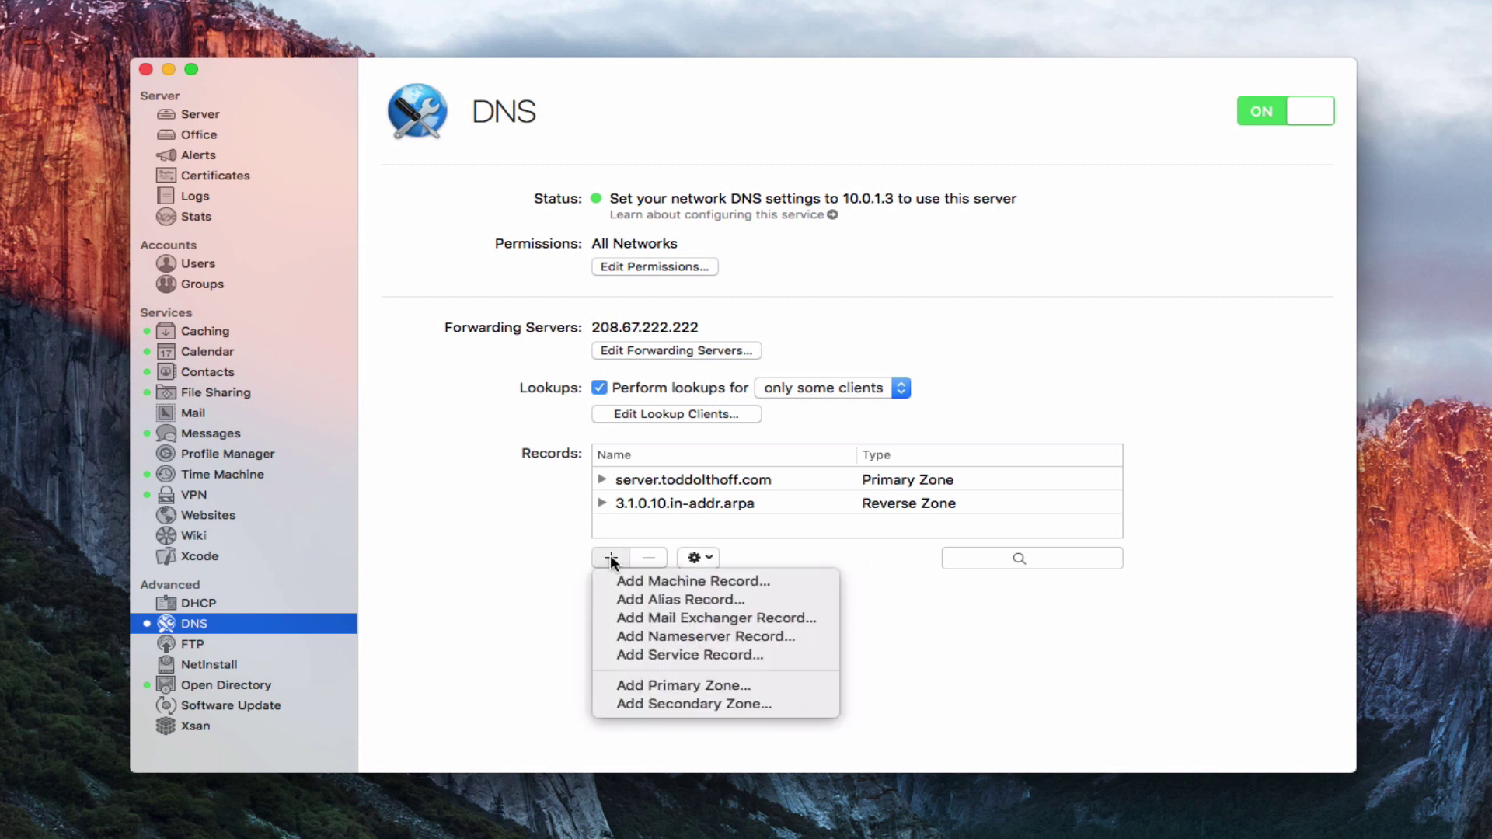
{"action": "left_click", "coordinate": [659, 584]}
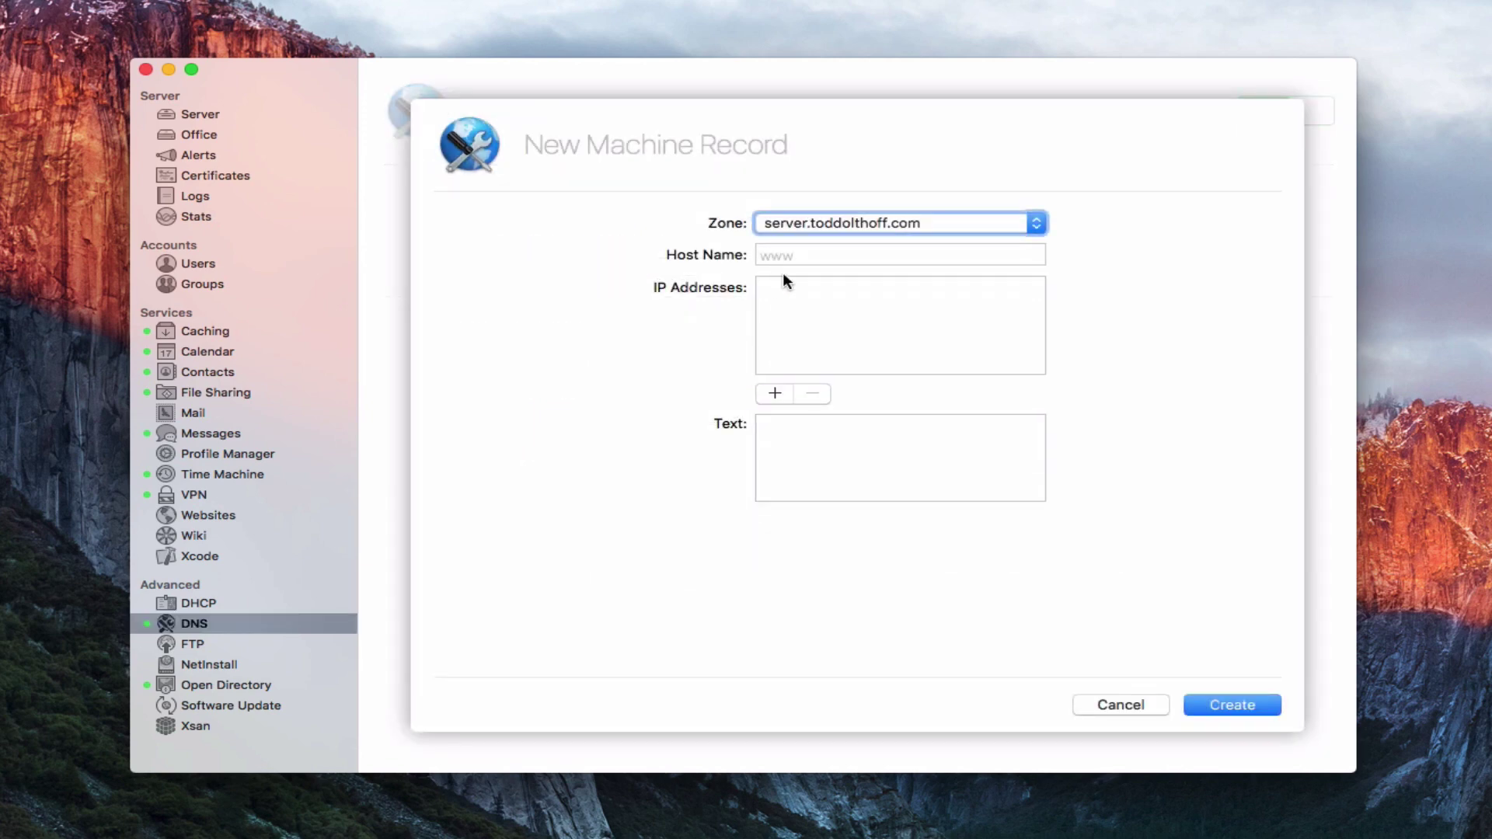
{"action": "left_click", "coordinate": [784, 253]}
{"action": "type", "text": "mail"}
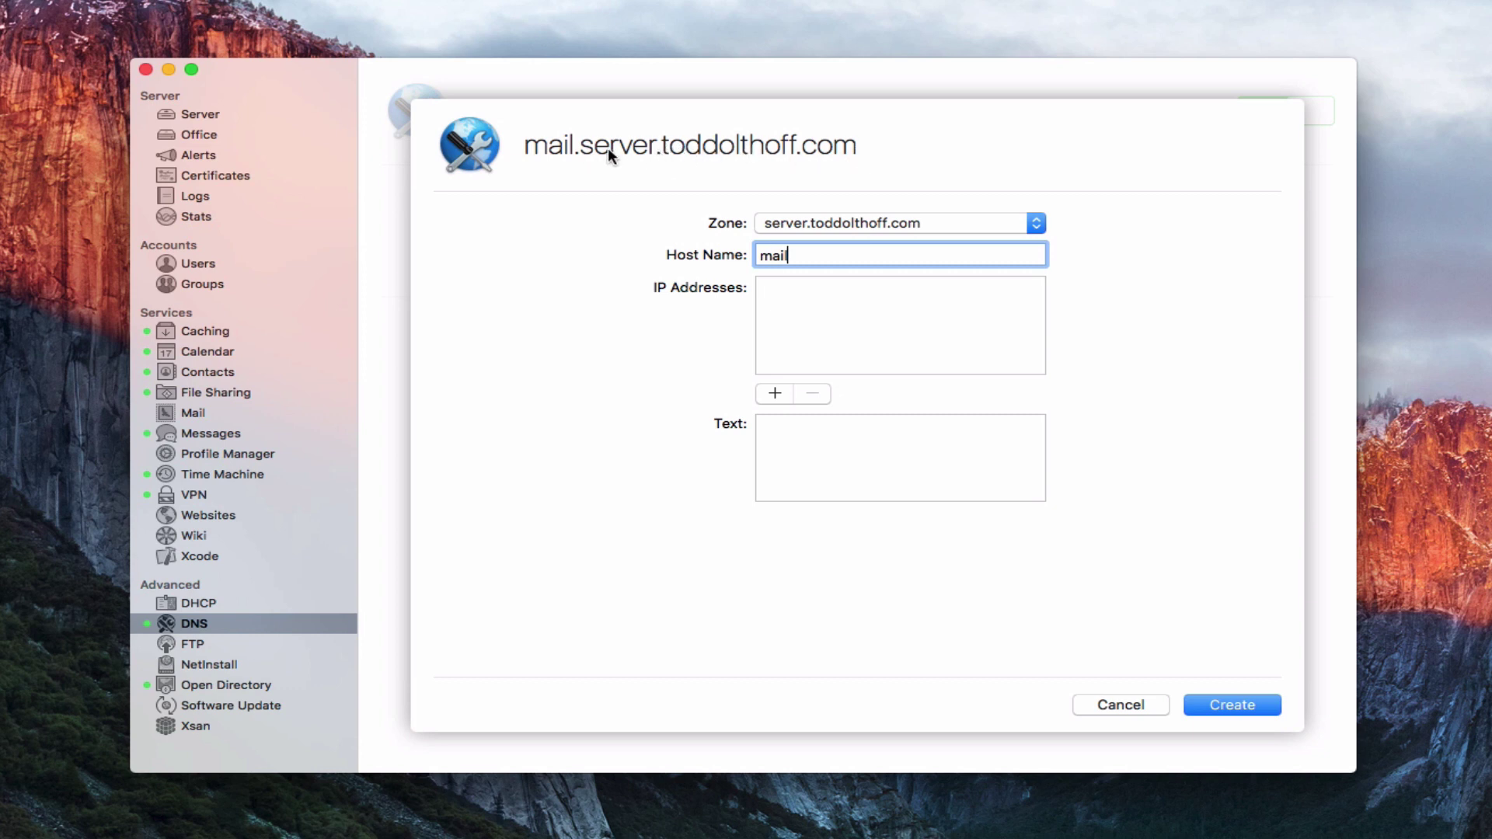
{"action": "left_click", "coordinate": [778, 287]}
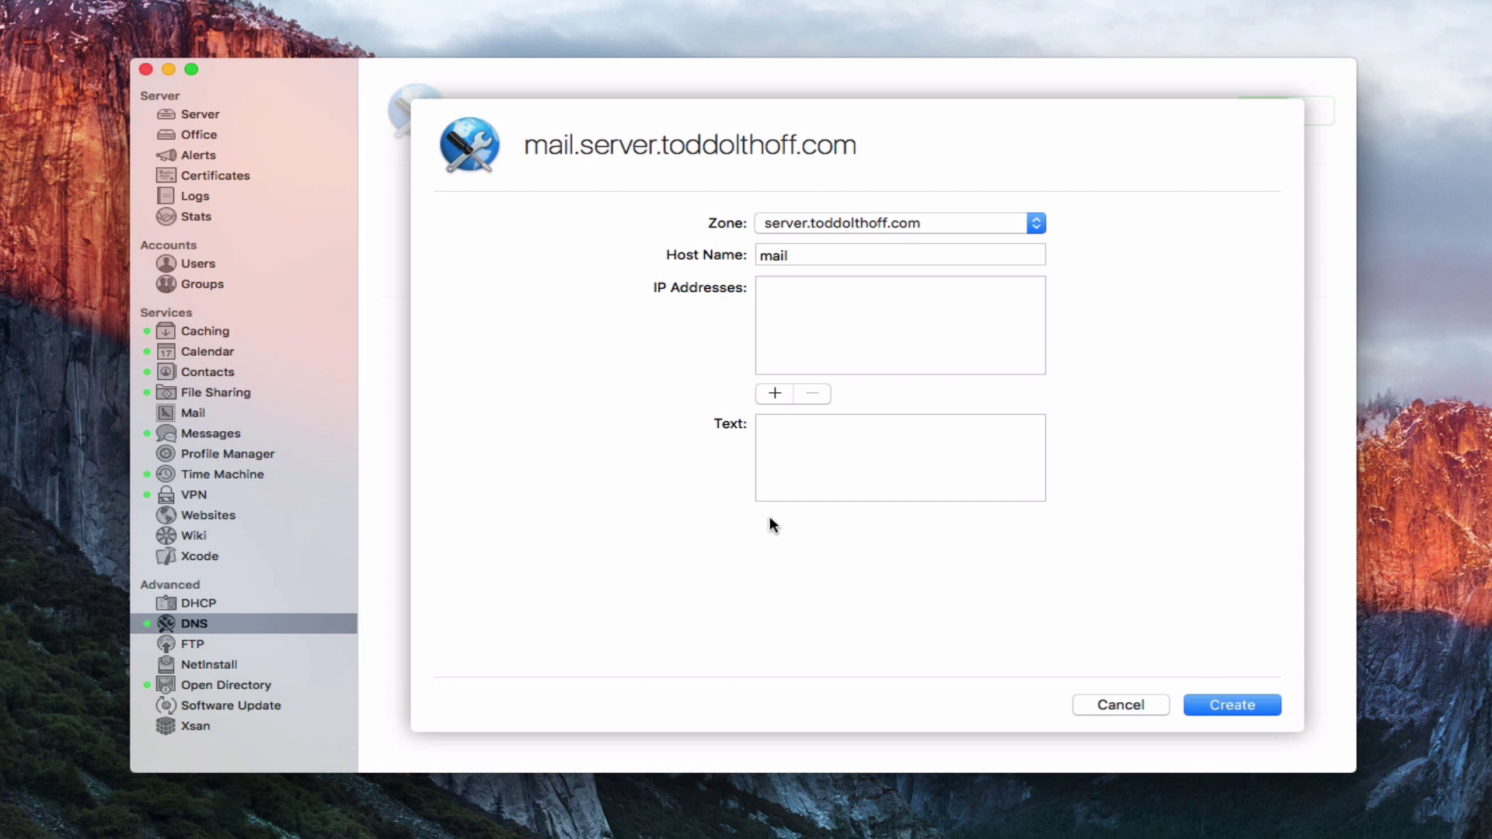
{"action": "left_click", "coordinate": [1114, 707]}
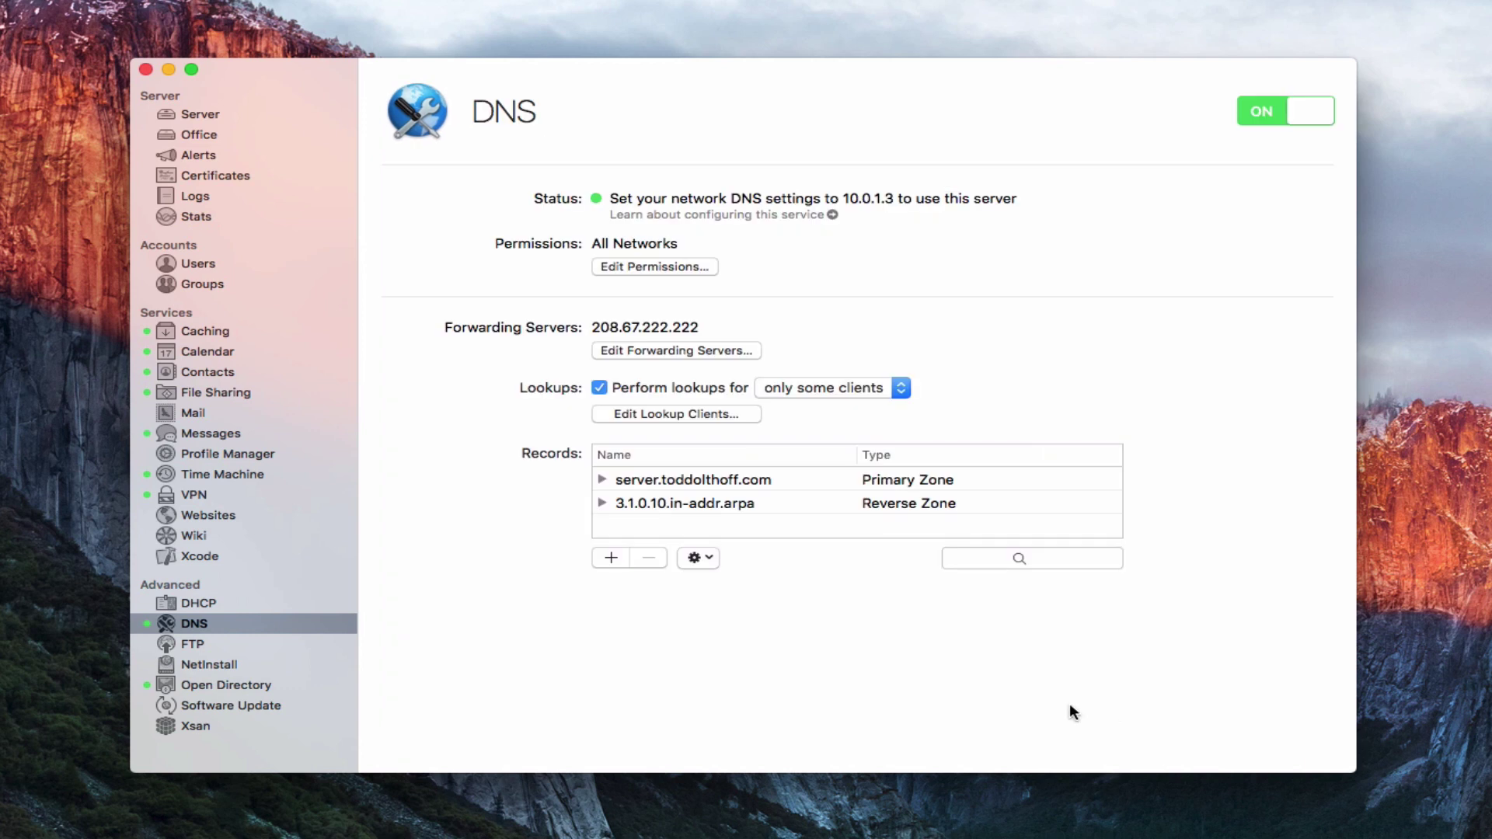
{"action": "left_click", "coordinate": [614, 556]}
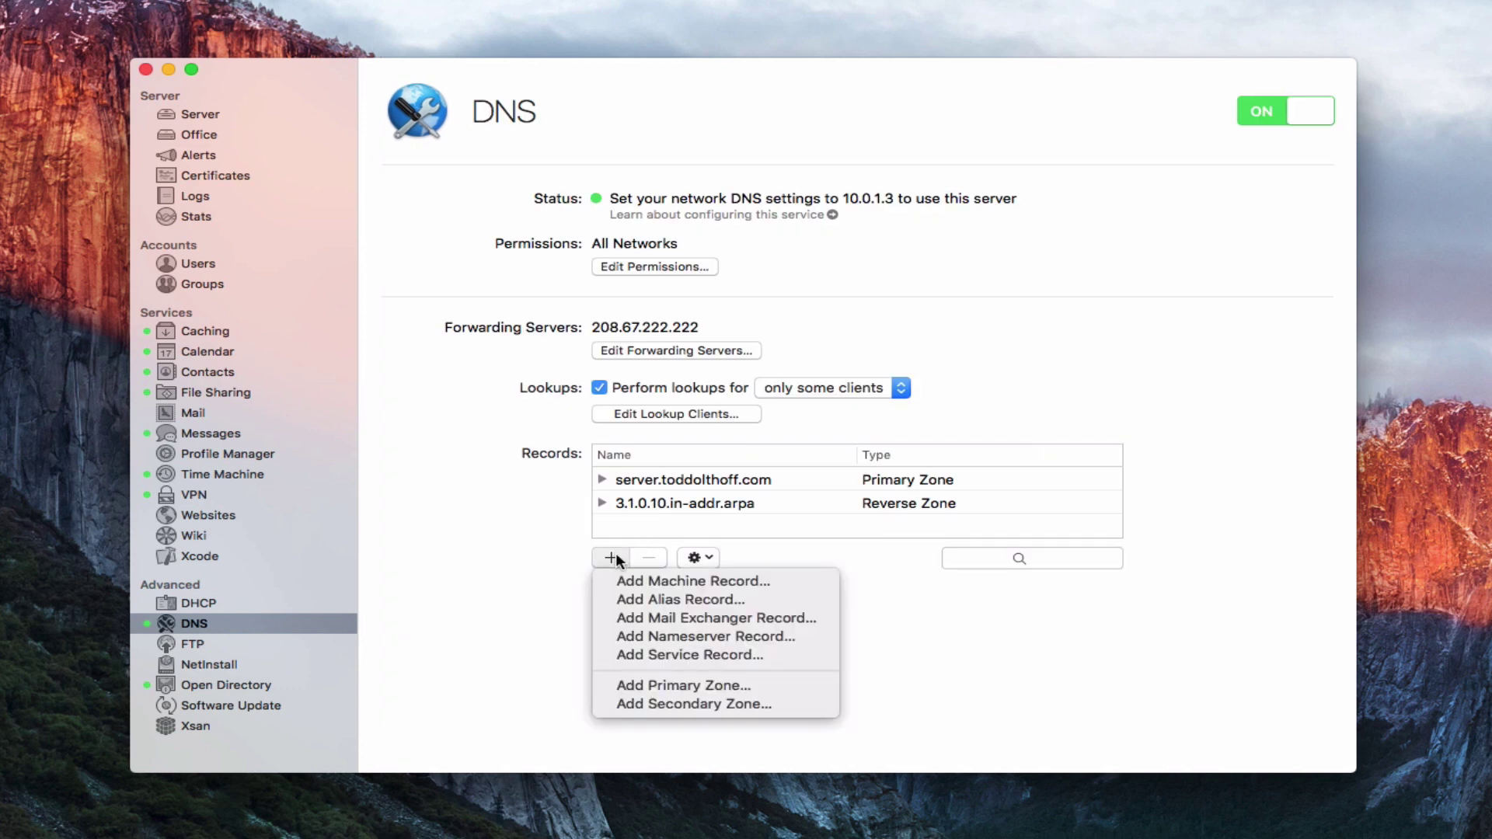
{"action": "left_click", "coordinate": [744, 619]}
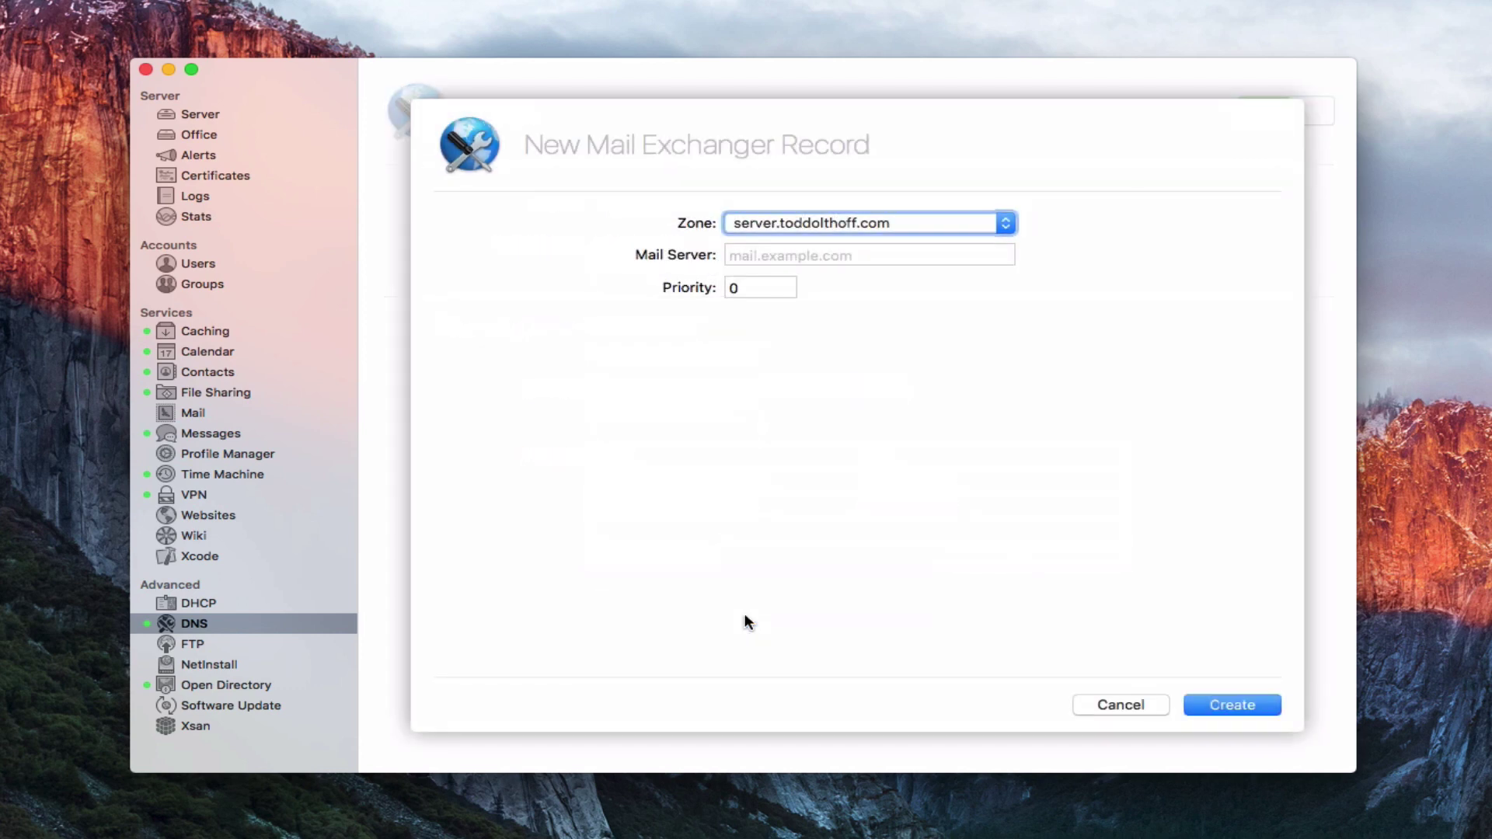
{"action": "left_click", "coordinate": [745, 254]}
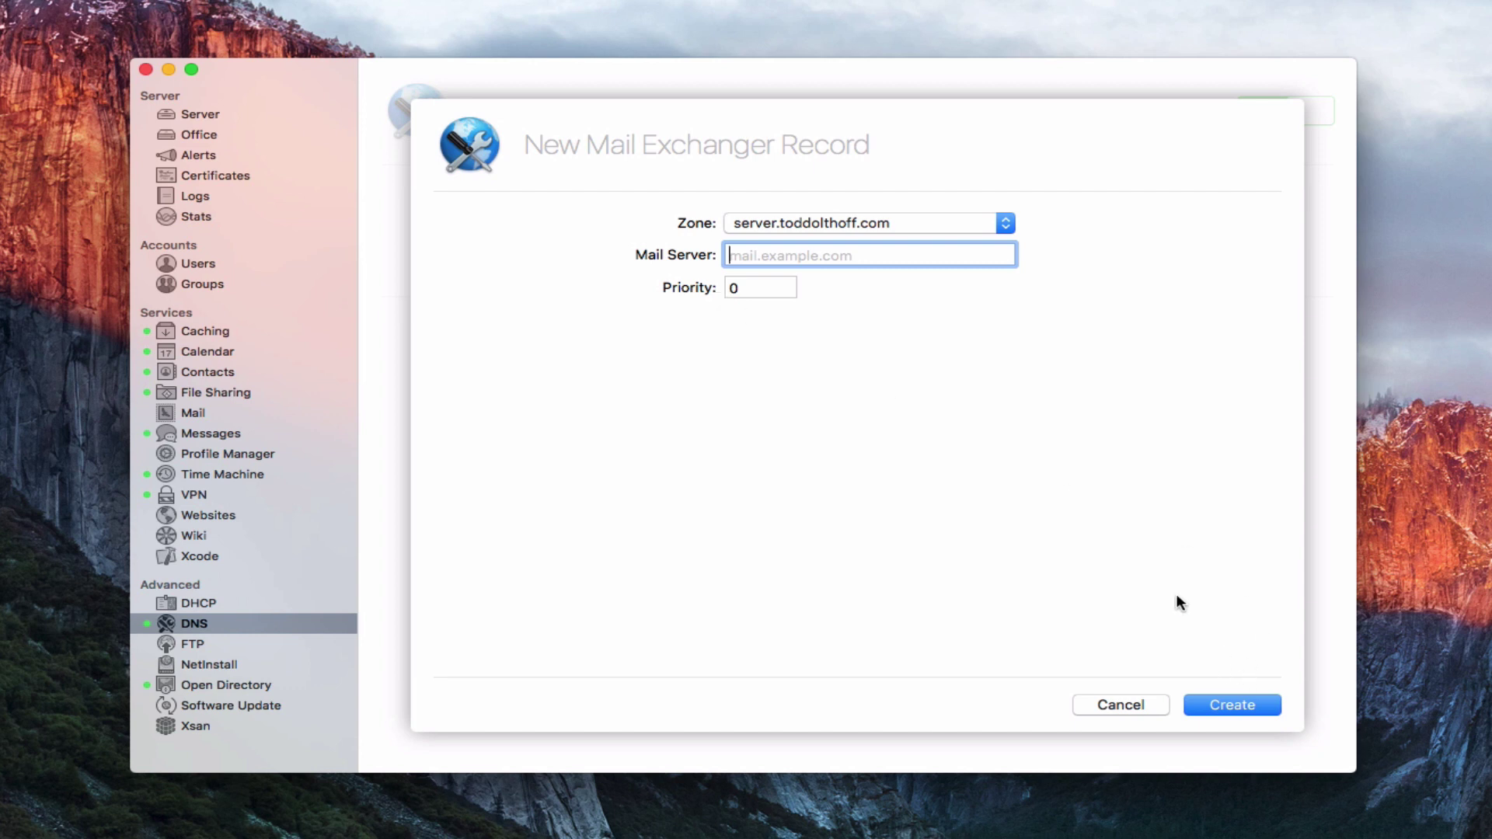
{"action": "left_click", "coordinate": [1116, 703]}
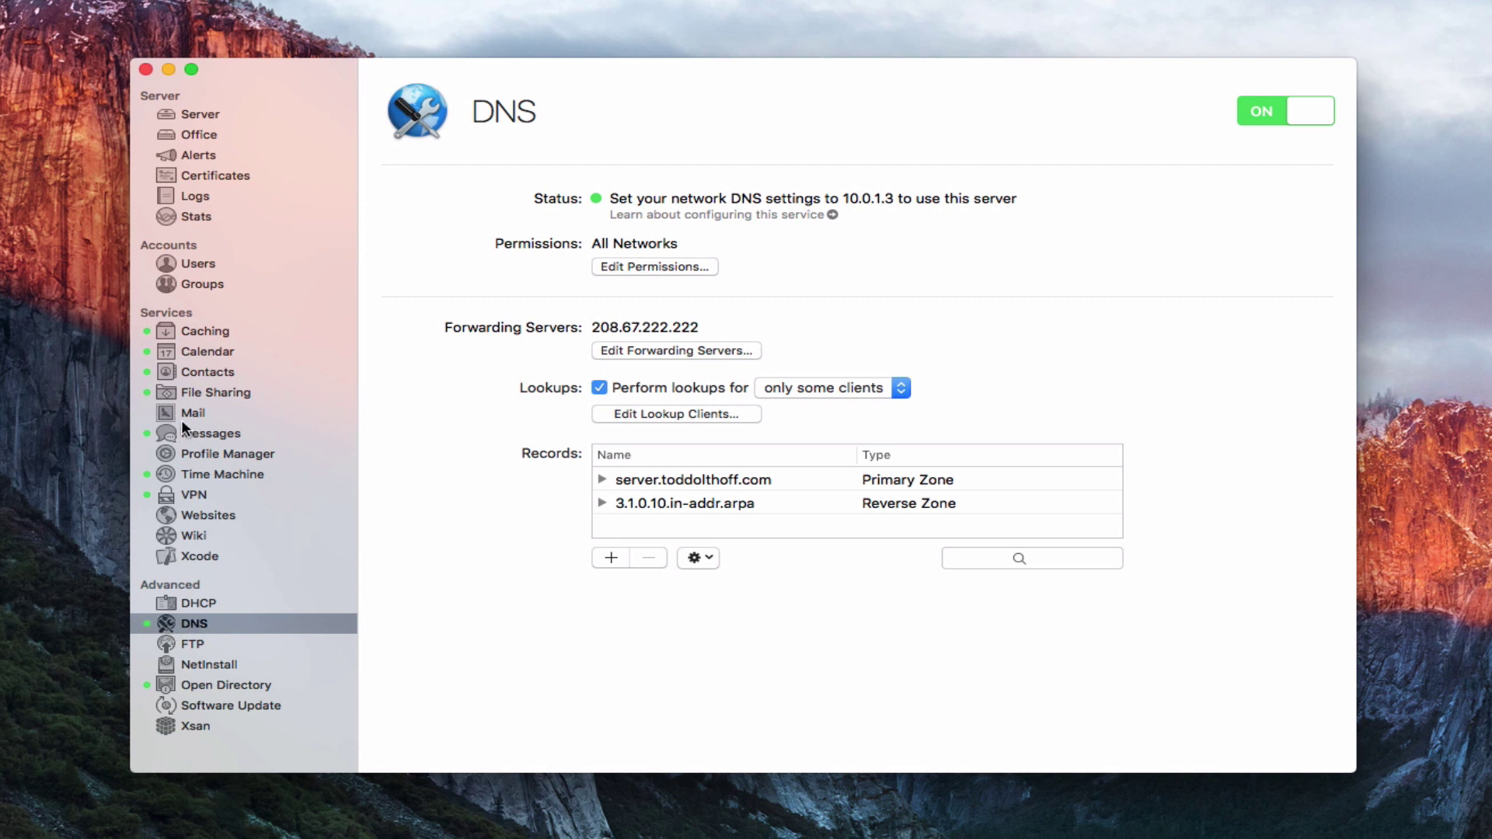
Look over Office's public services, then return to the Mail service pane.
{"action": "left_click", "coordinate": [202, 136]}
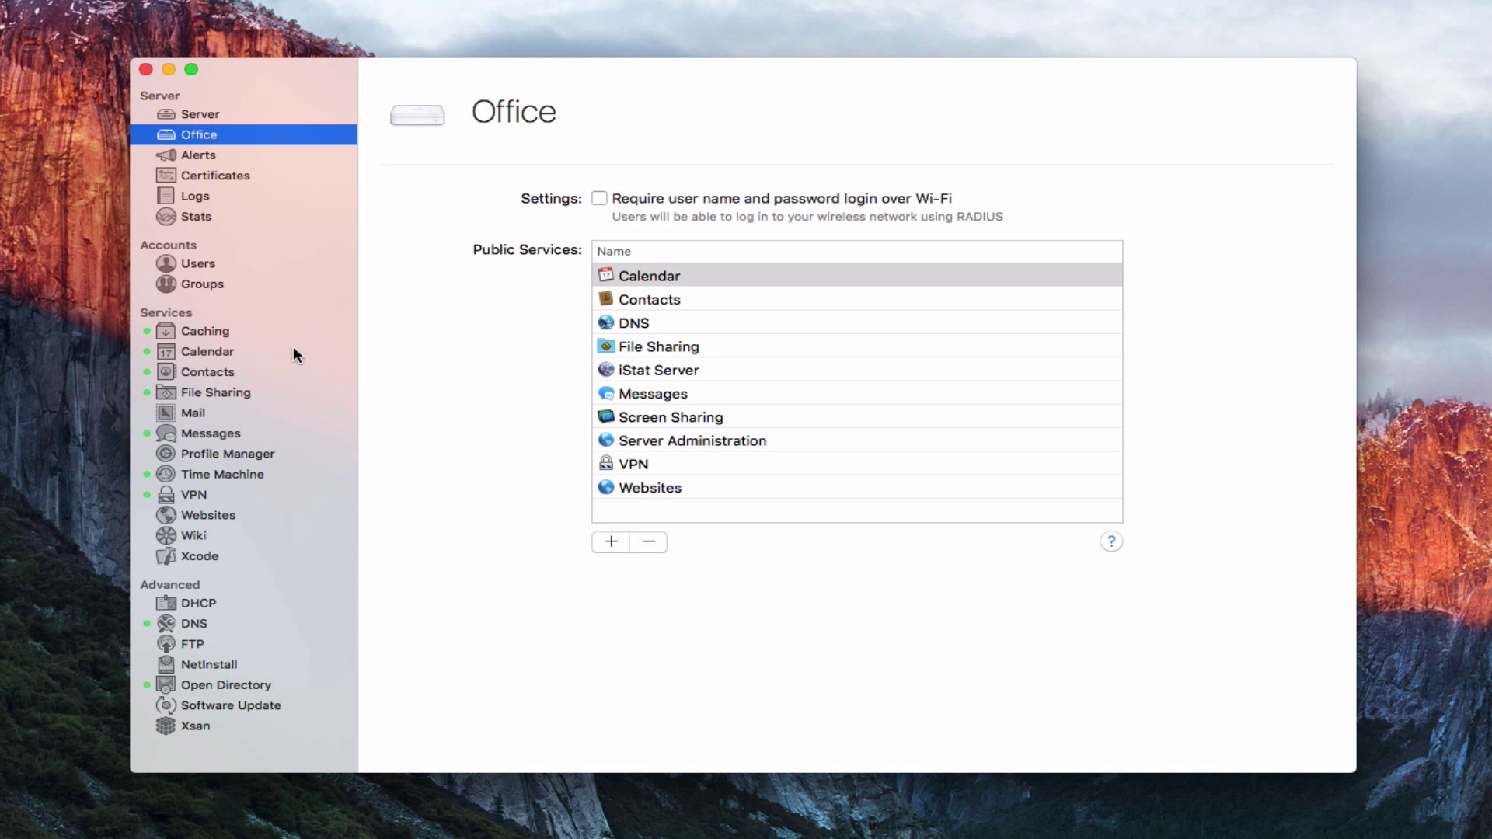
{"action": "left_click", "coordinate": [189, 416]}
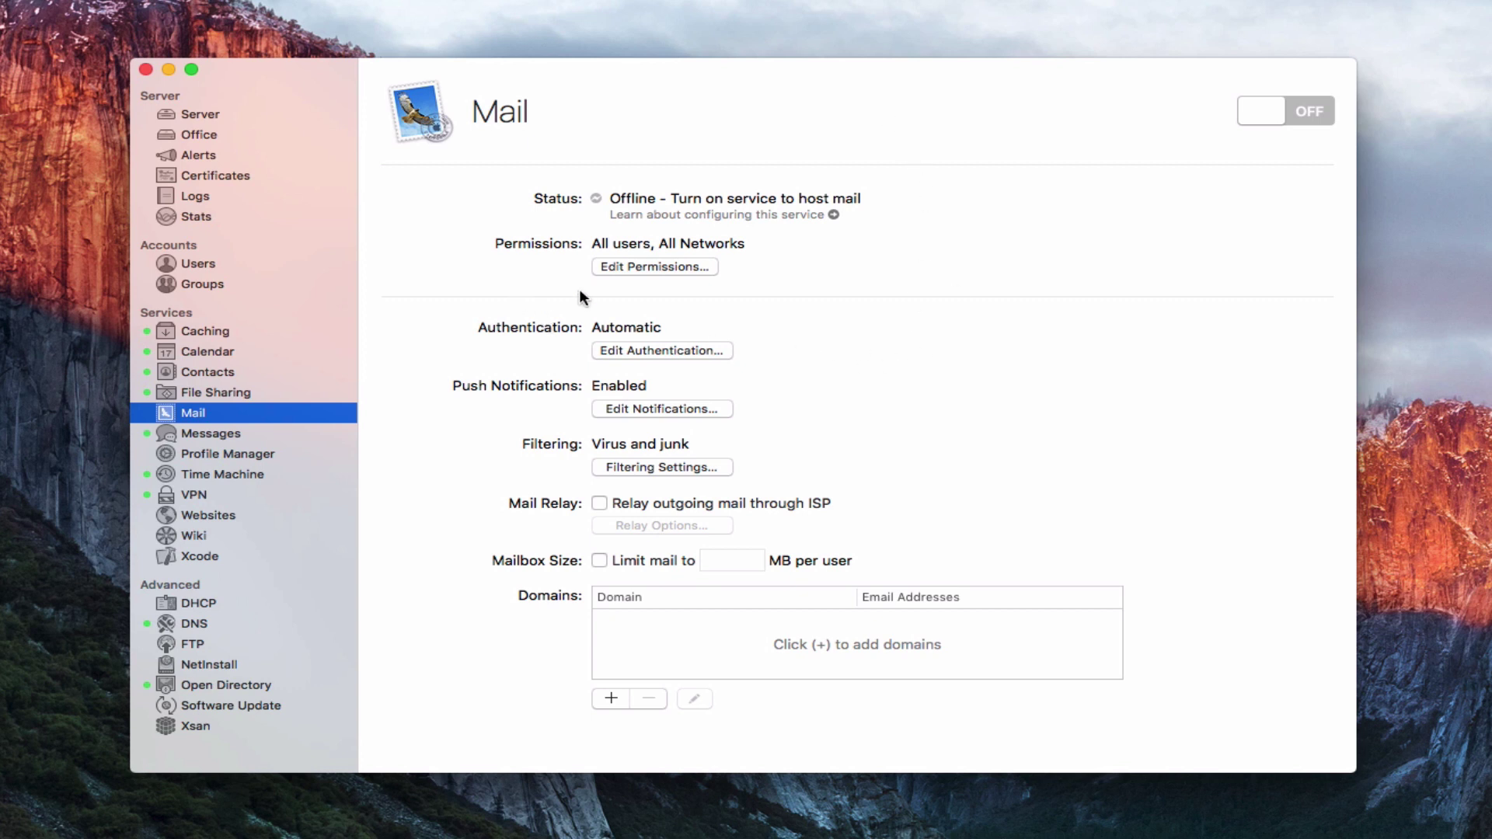
Review mail permissions, keeping access for all users on all networks, and close unchanged.
{"action": "left_click", "coordinate": [650, 269]}
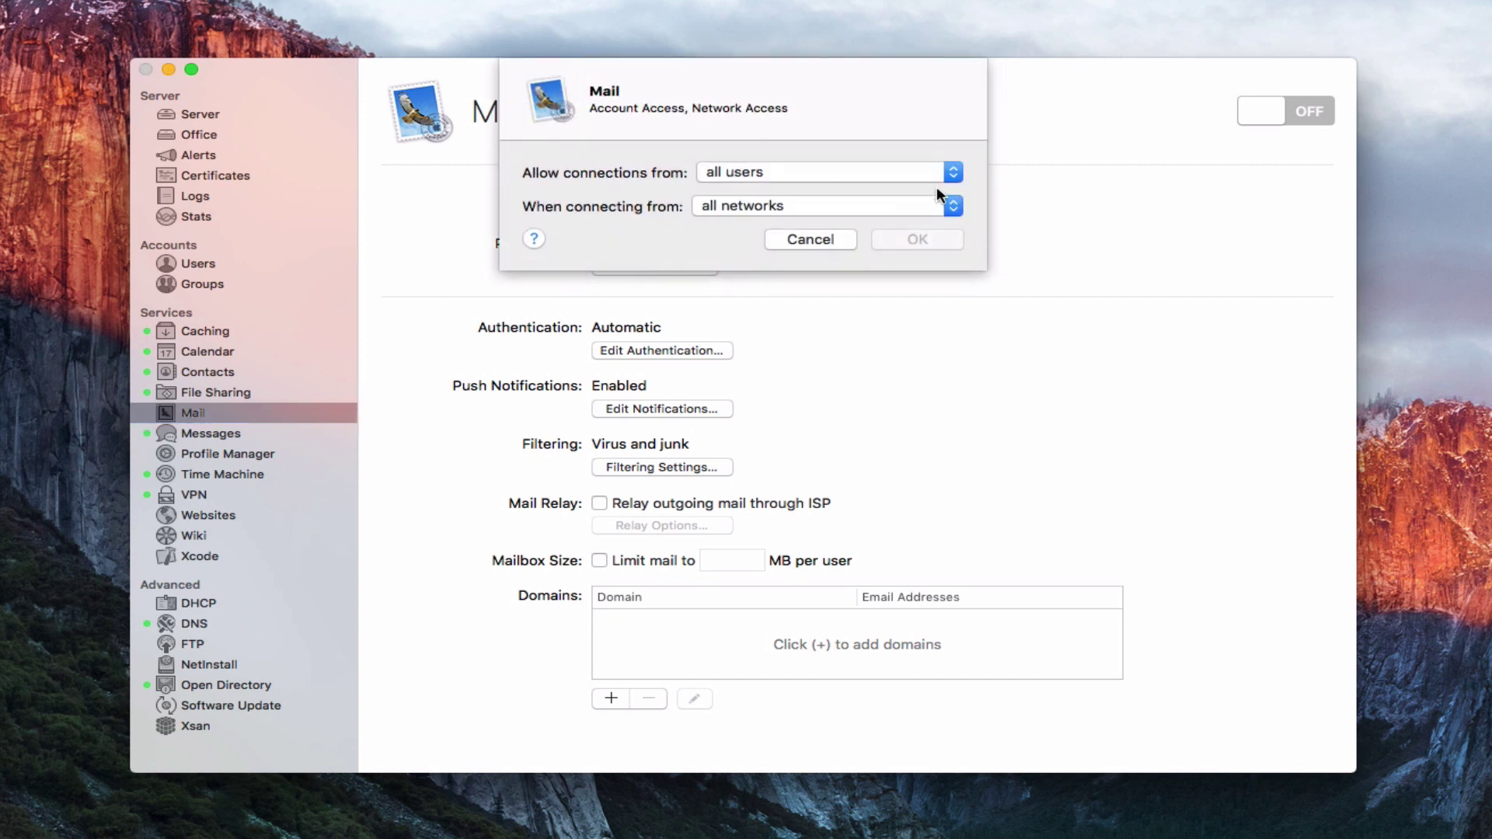
{"action": "left_click", "coordinate": [953, 173]}
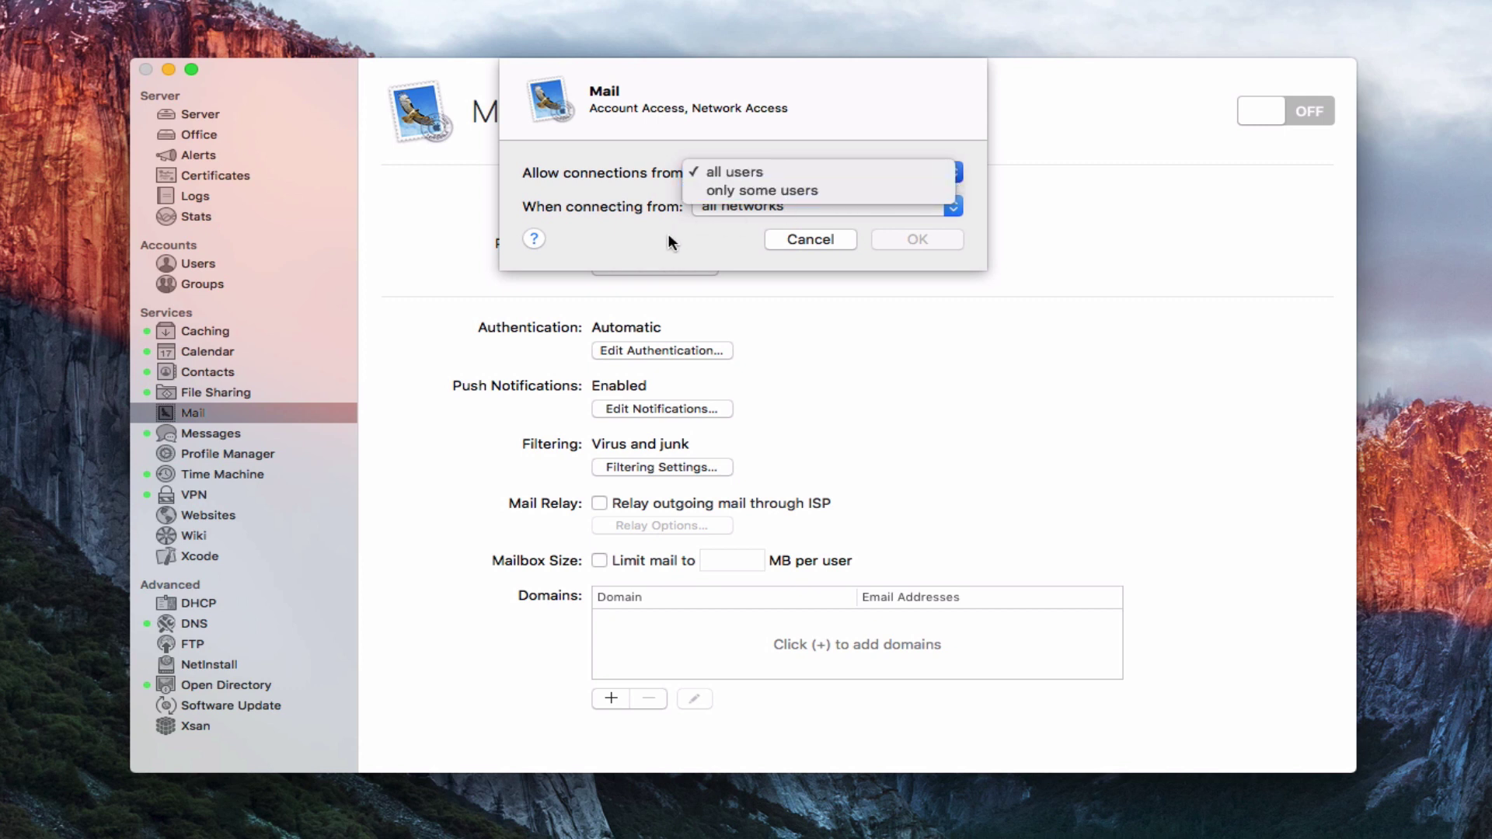
{"action": "left_click", "coordinate": [669, 235]}
{"action": "left_click", "coordinate": [950, 207]}
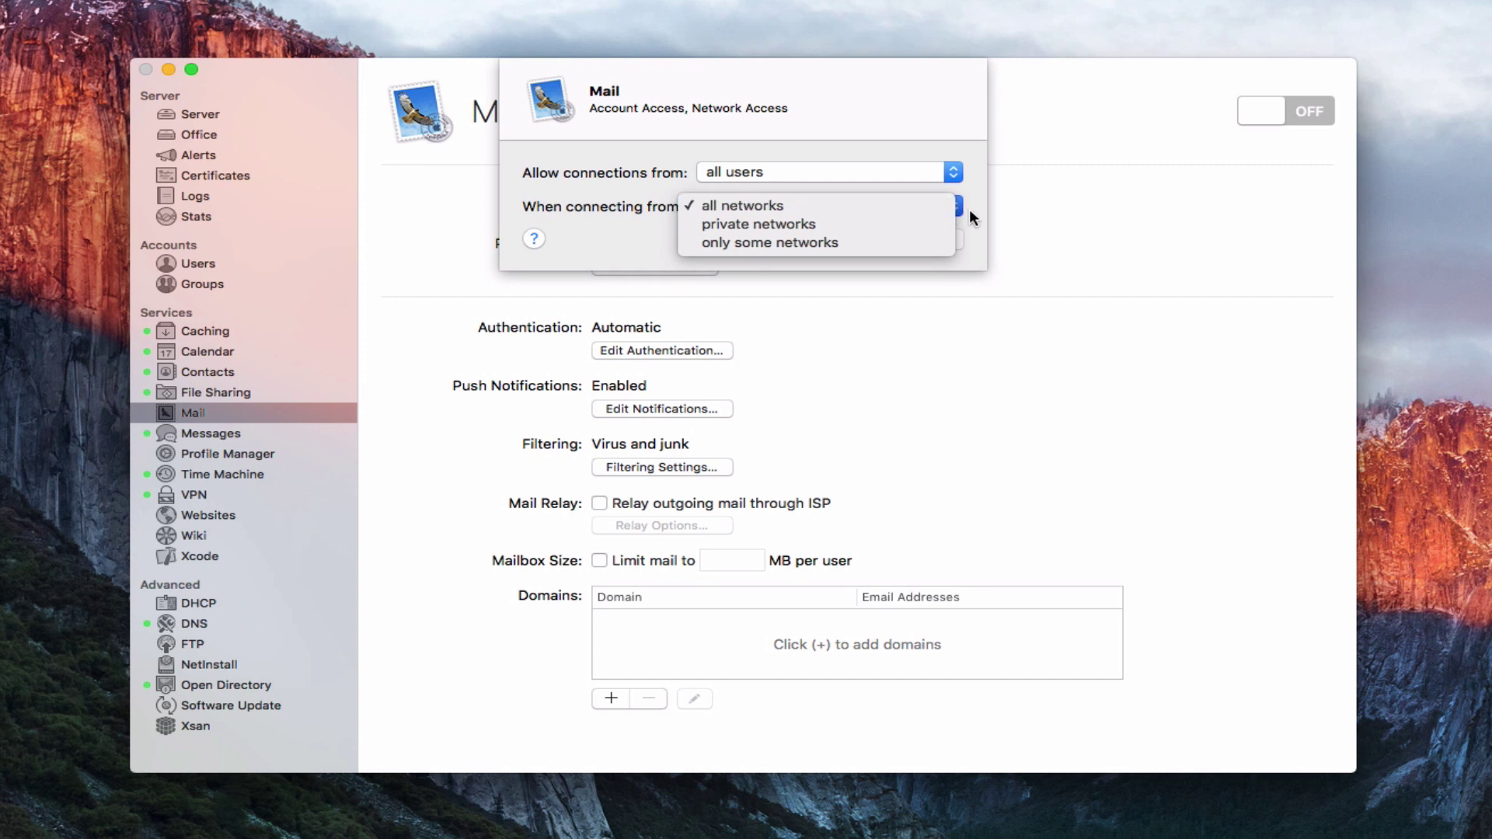
{"action": "left_click", "coordinate": [968, 208]}
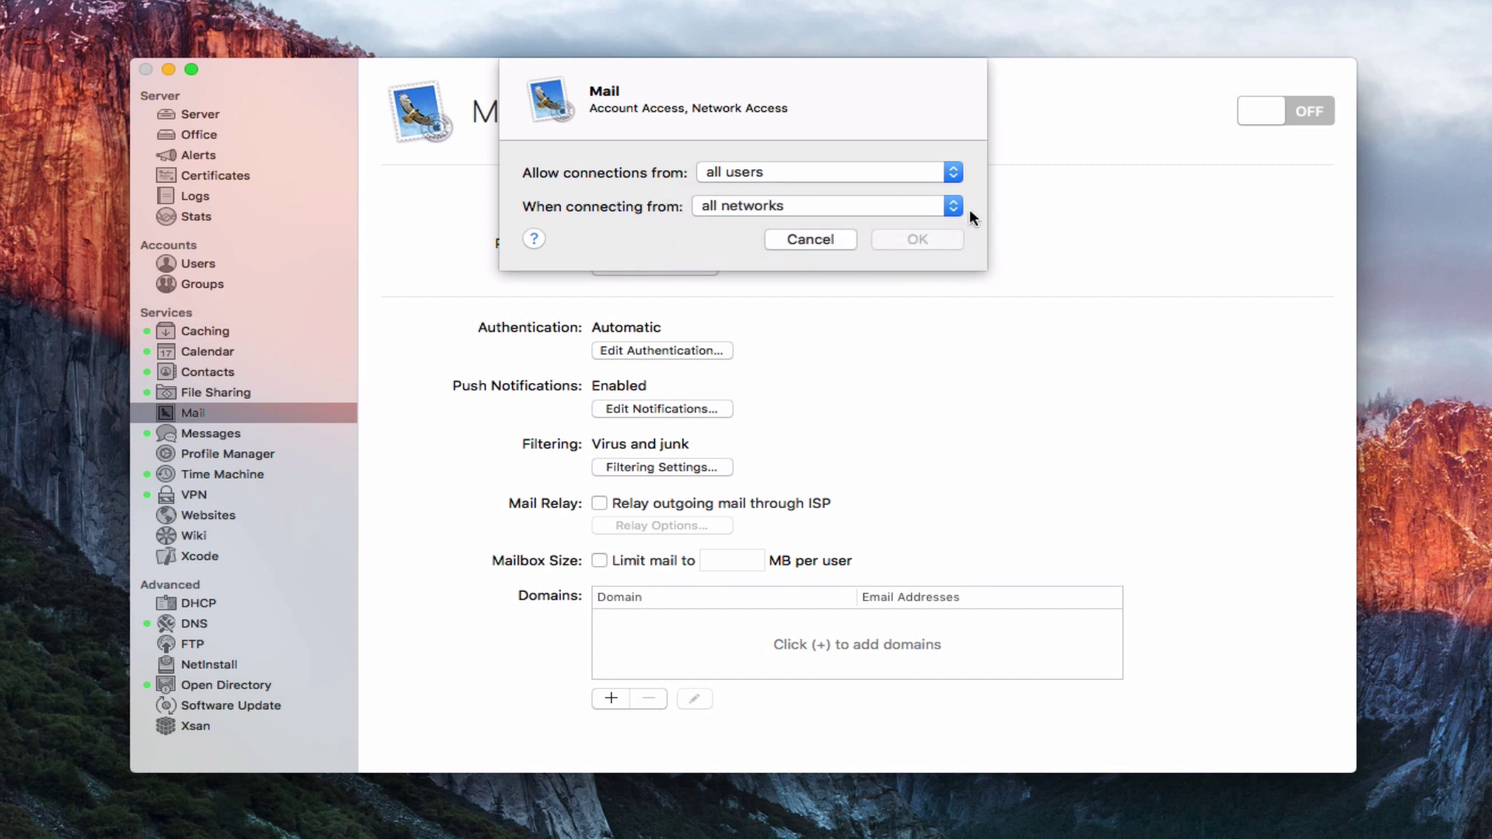
{"action": "left_click", "coordinate": [802, 241]}
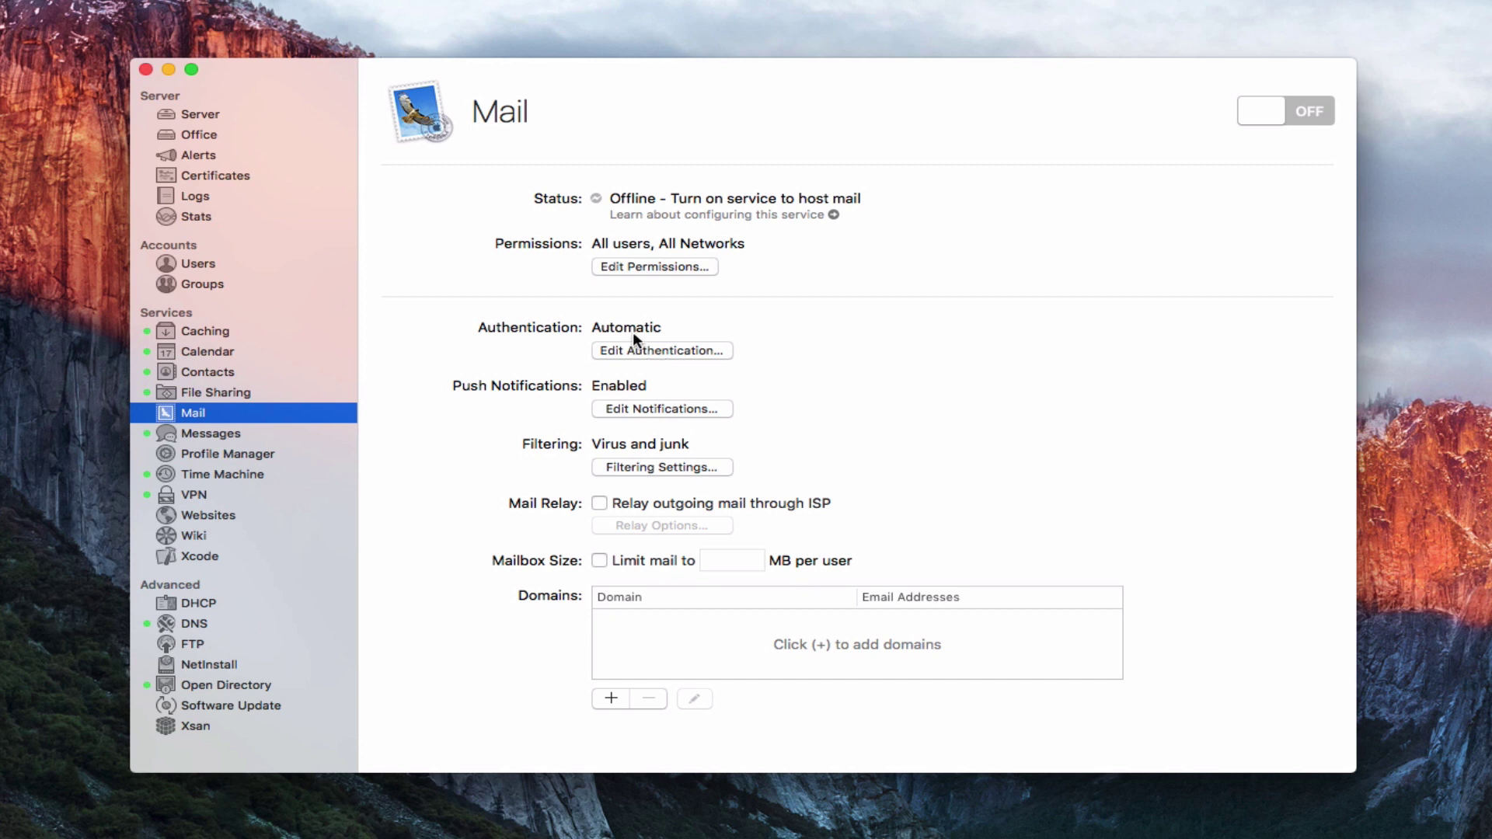
{"action": "left_click", "coordinate": [655, 351]}
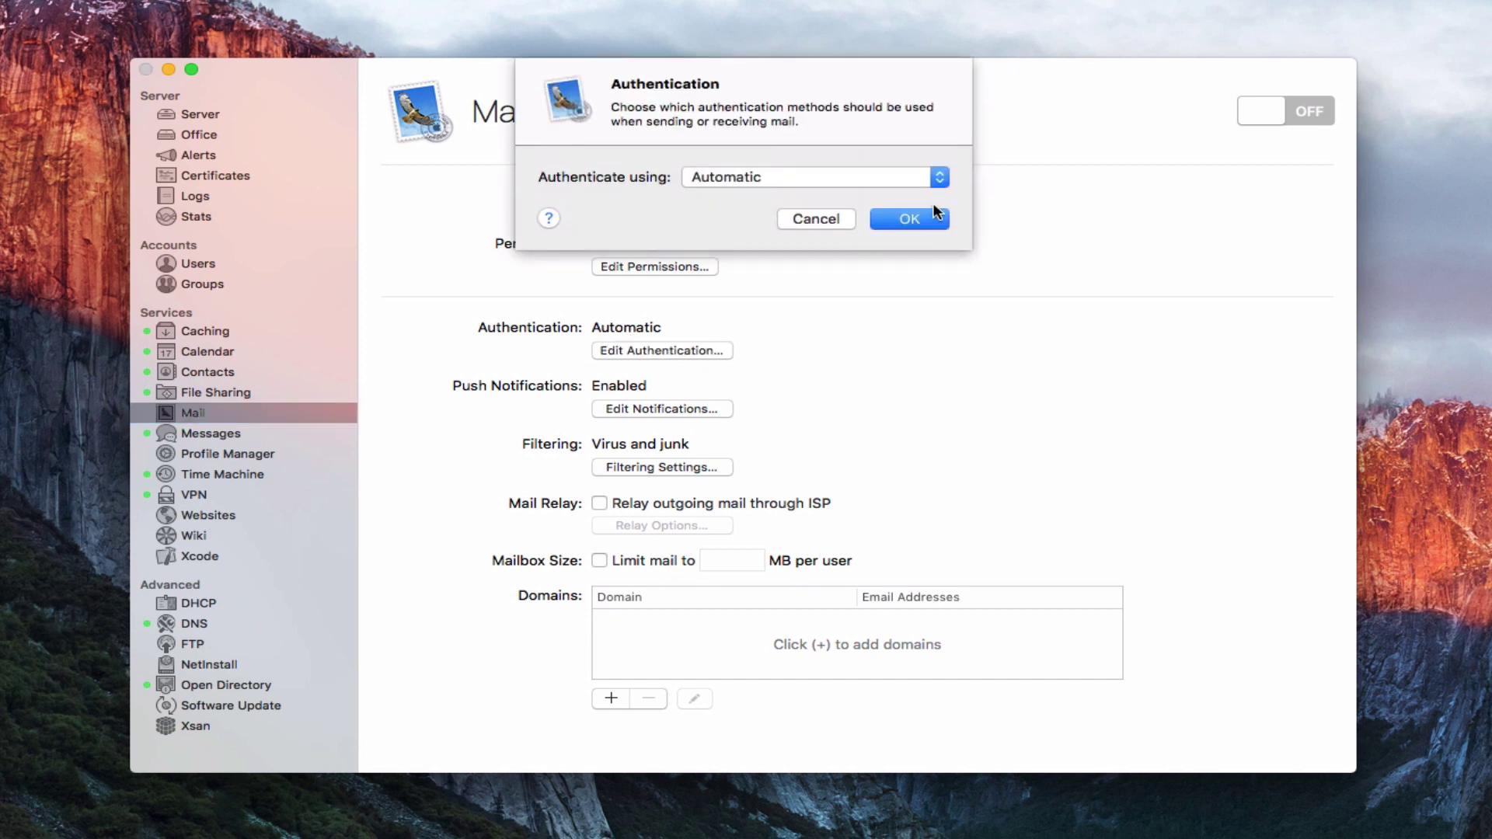
{"action": "left_click", "coordinate": [940, 177]}
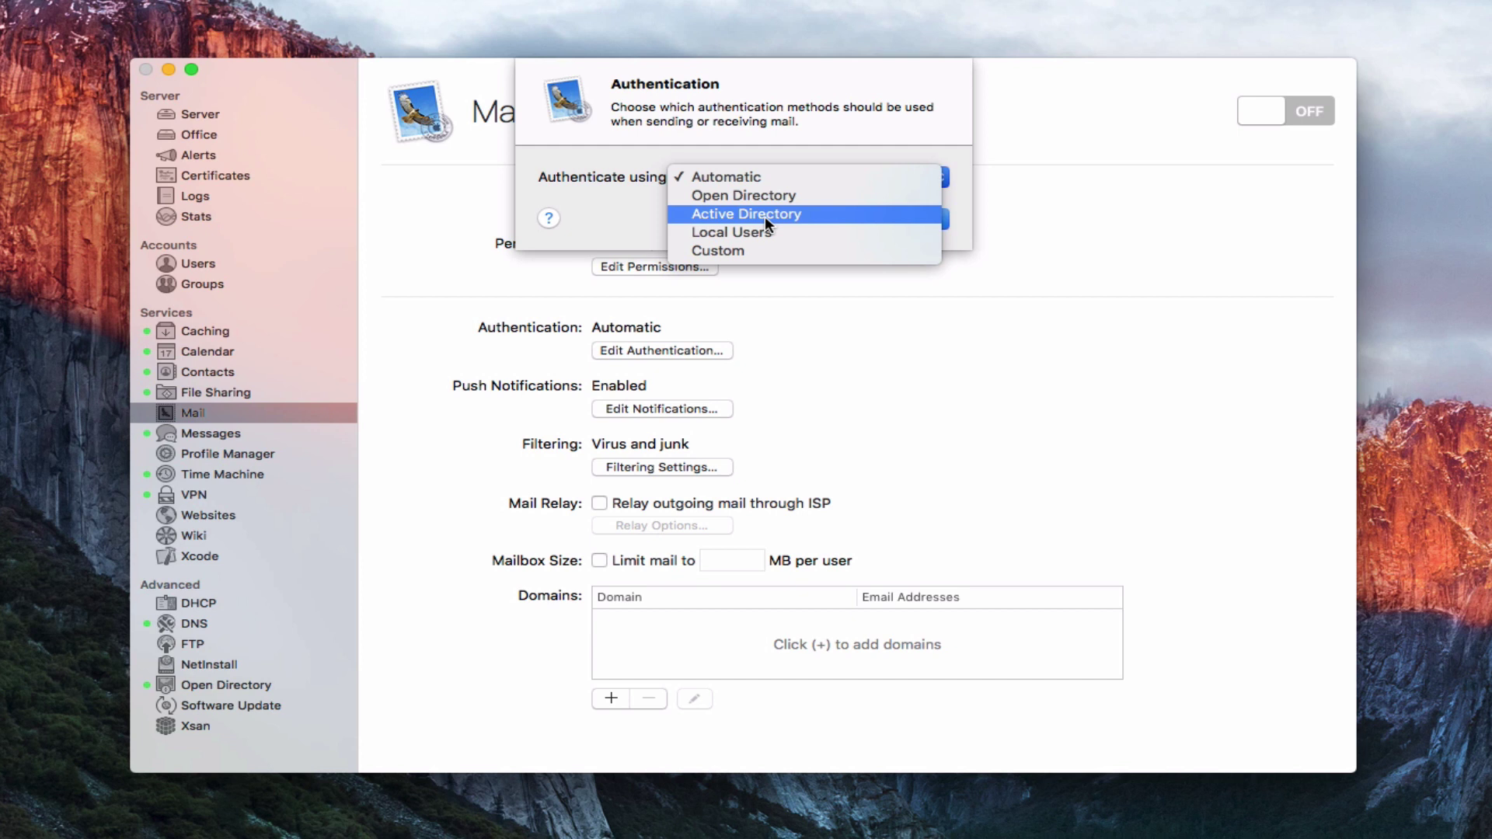
{"action": "left_click", "coordinate": [743, 254]}
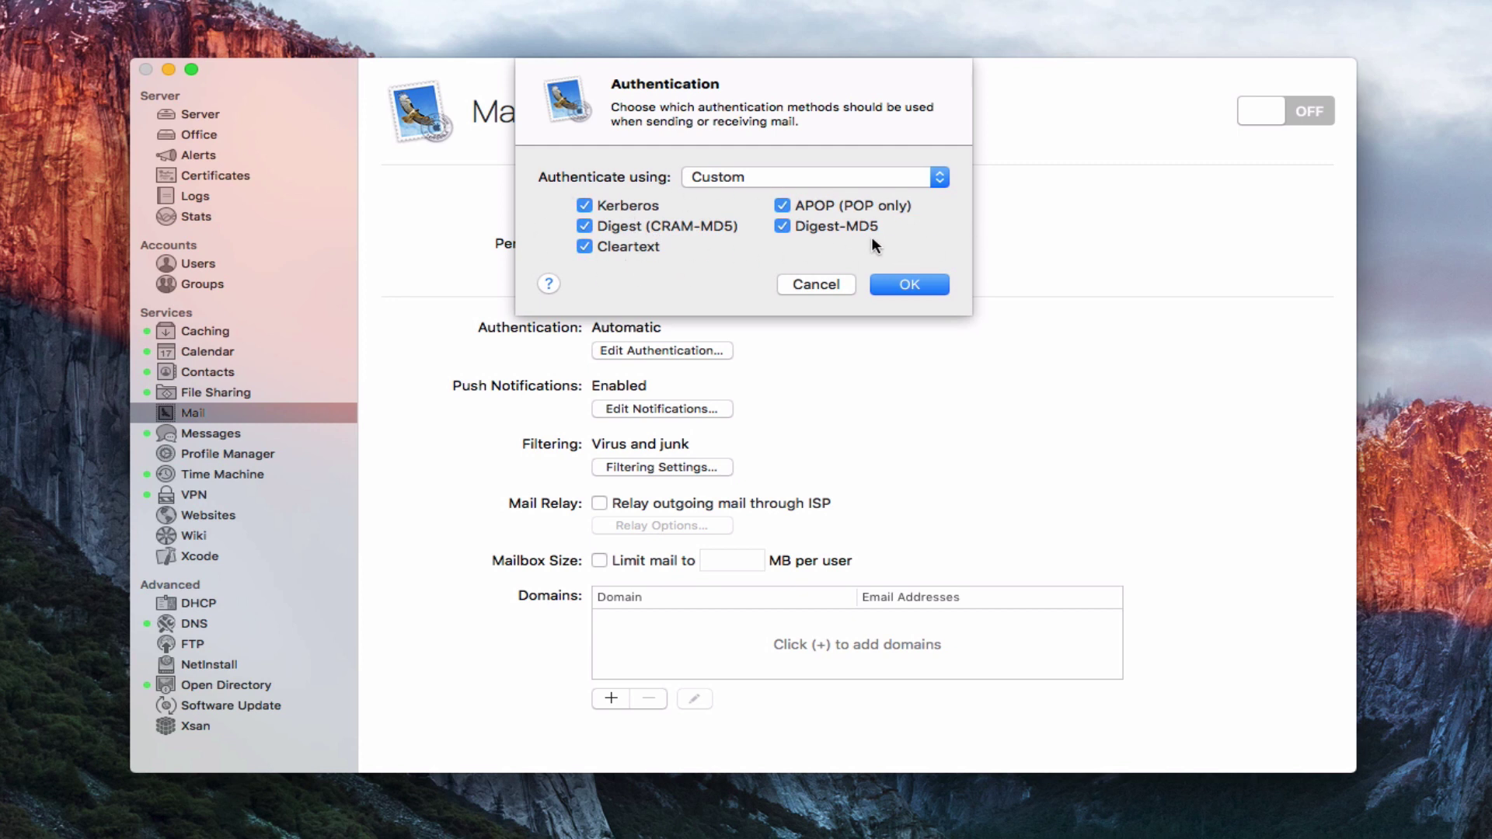
{"action": "left_click", "coordinate": [940, 178]}
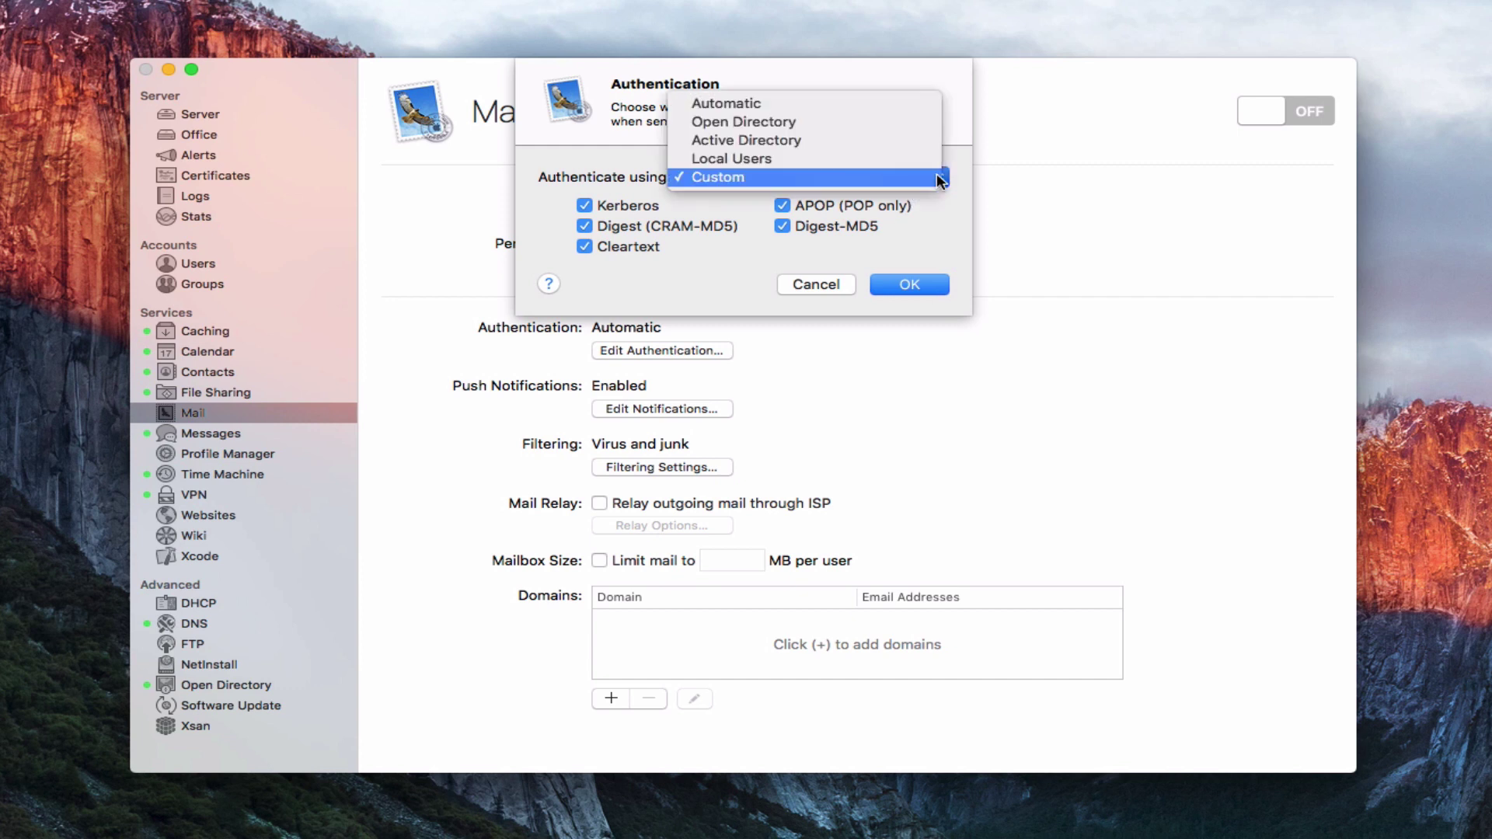
{"action": "left_click", "coordinate": [879, 104]}
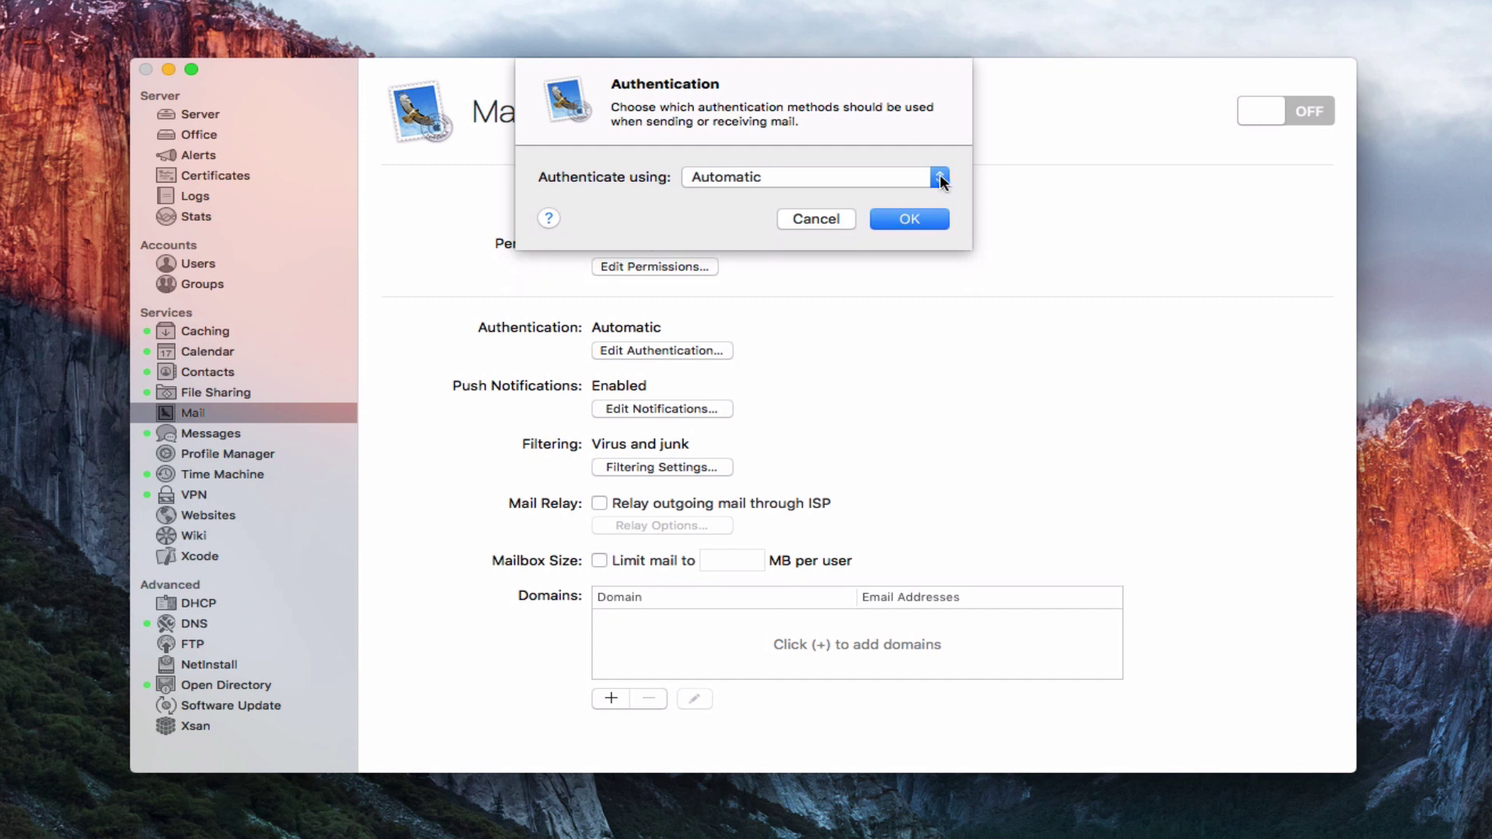
{"action": "left_click", "coordinate": [814, 221]}
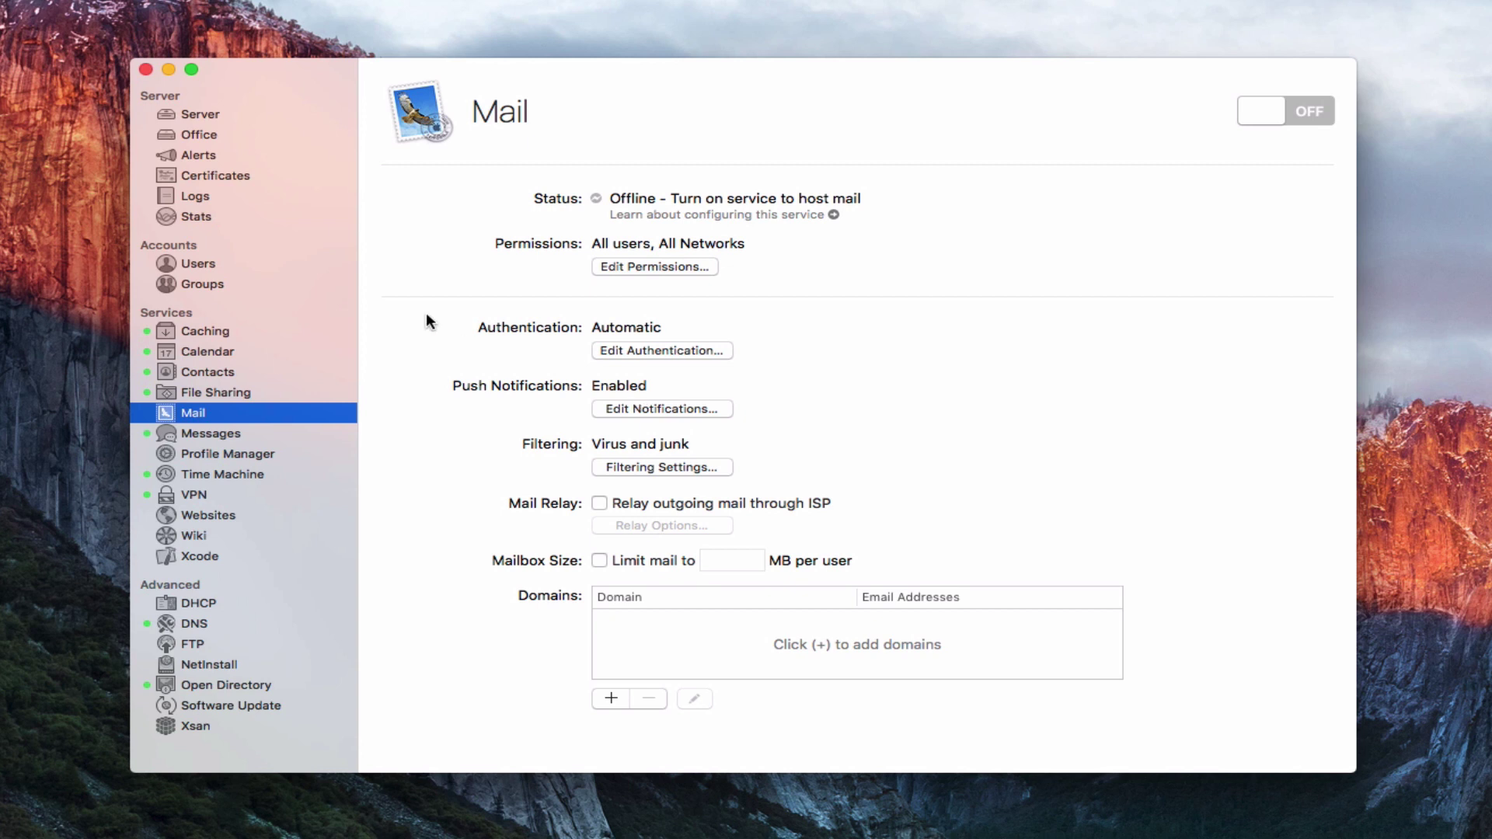
{"action": "left_click", "coordinate": [209, 117]}
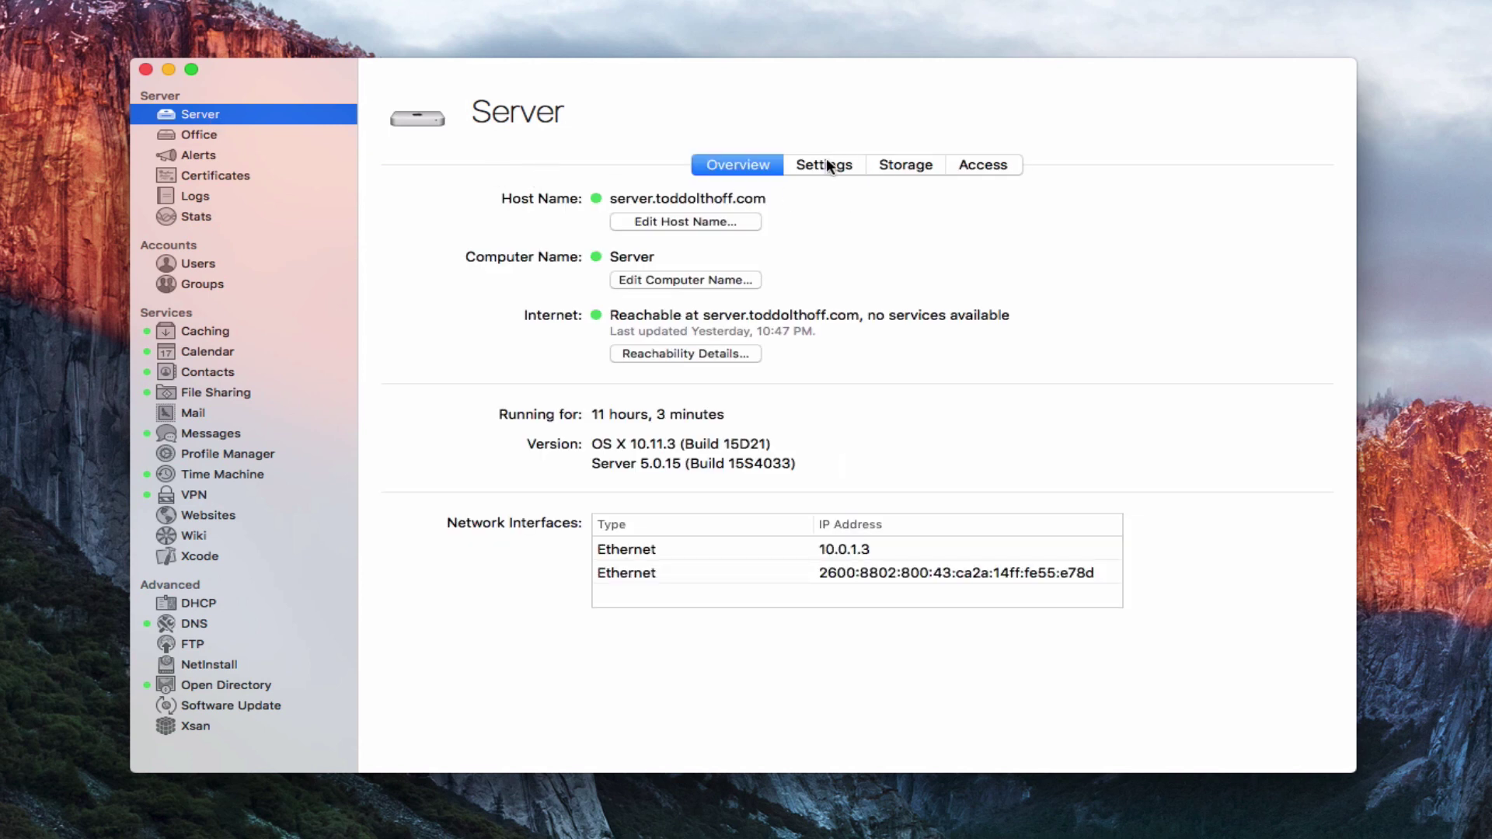
{"action": "left_click", "coordinate": [827, 165]}
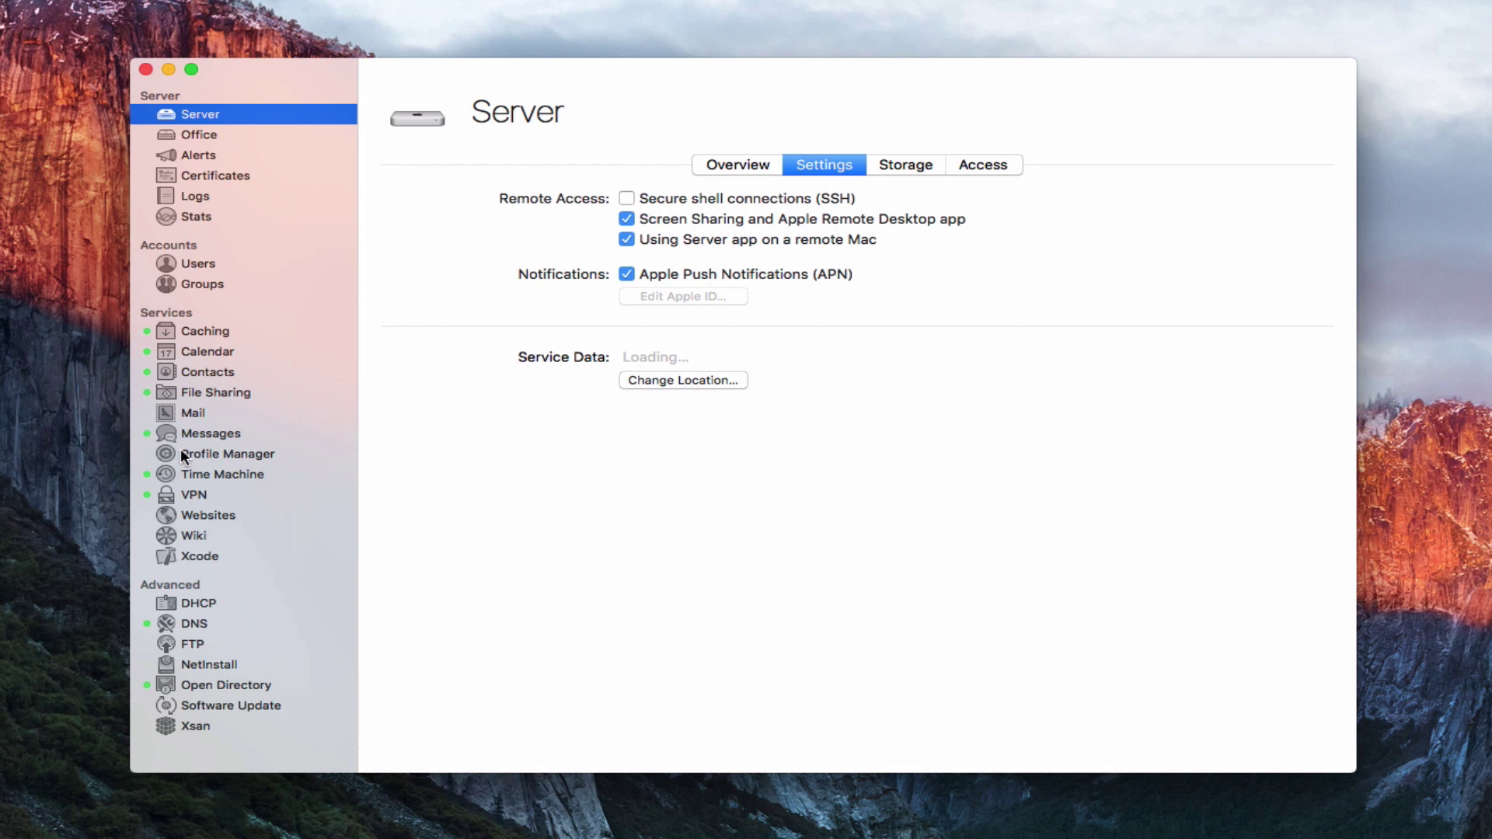
{"action": "left_click", "coordinate": [186, 422]}
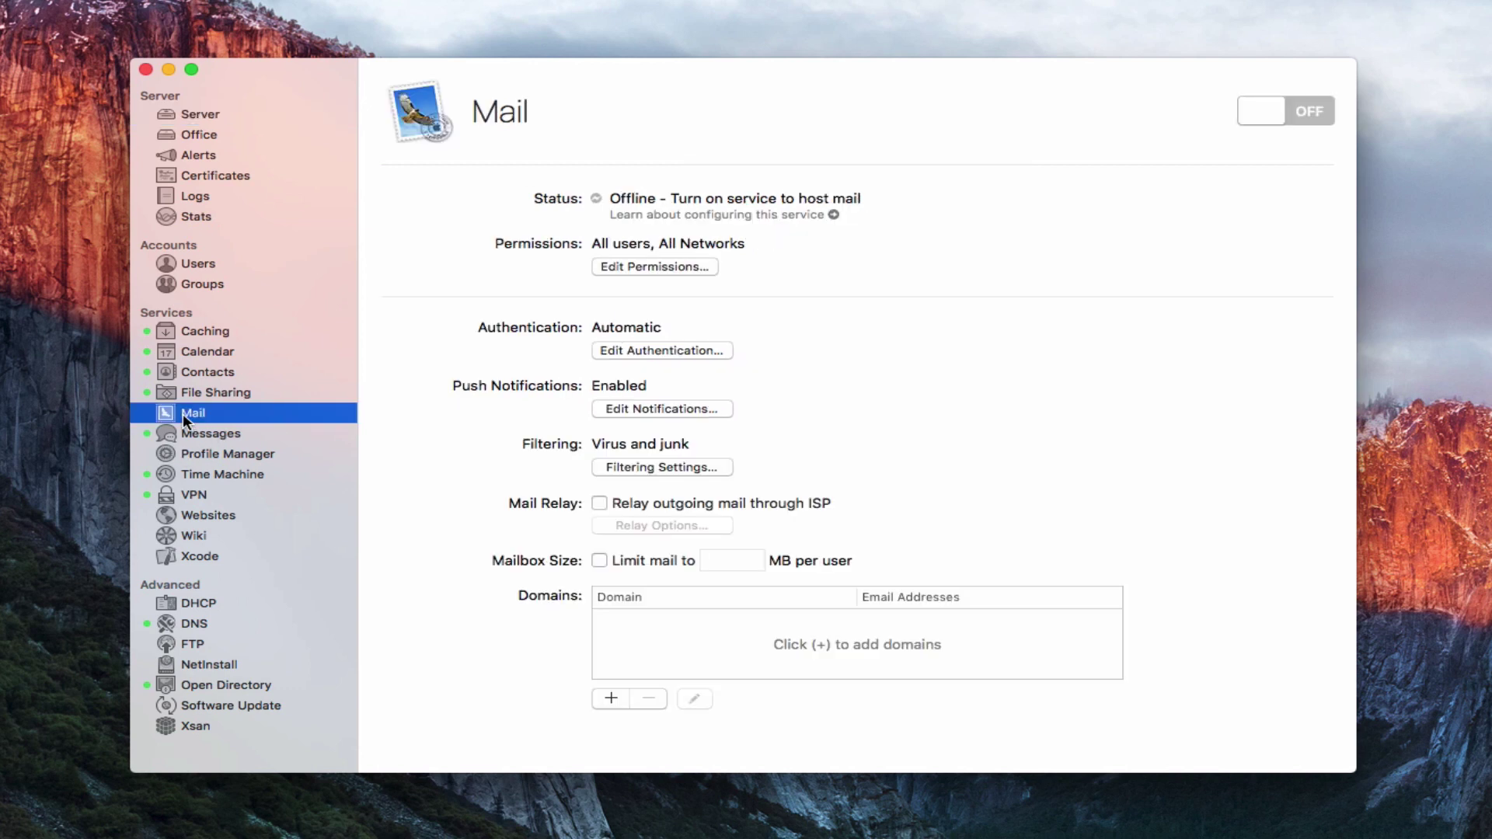
Enable mail blacklist filtering against zen.spamhaus.org in the Mail Filtering settings.
{"action": "left_click", "coordinate": [654, 467]}
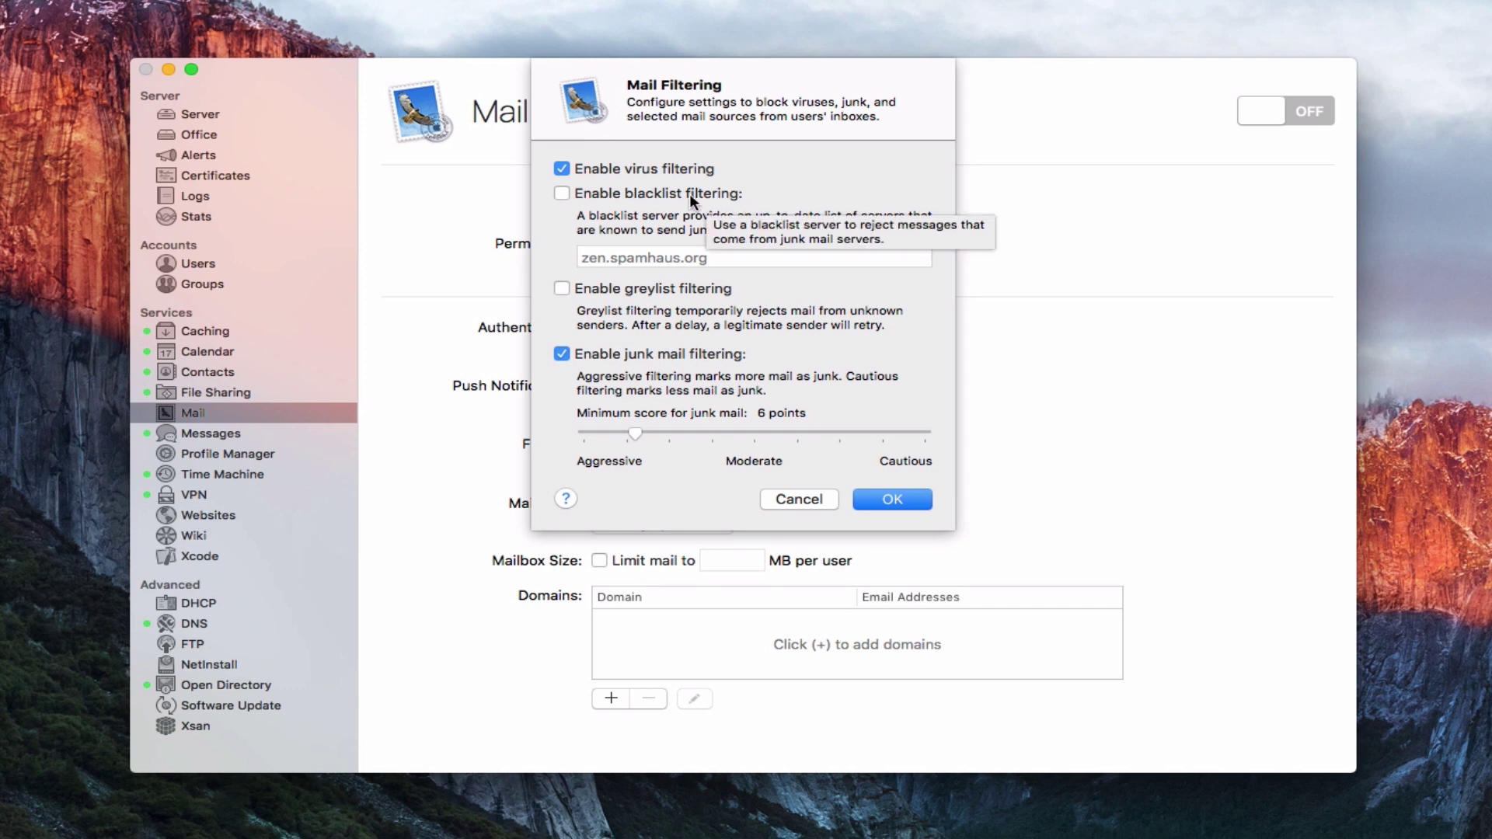
{"action": "left_click", "coordinate": [562, 193]}
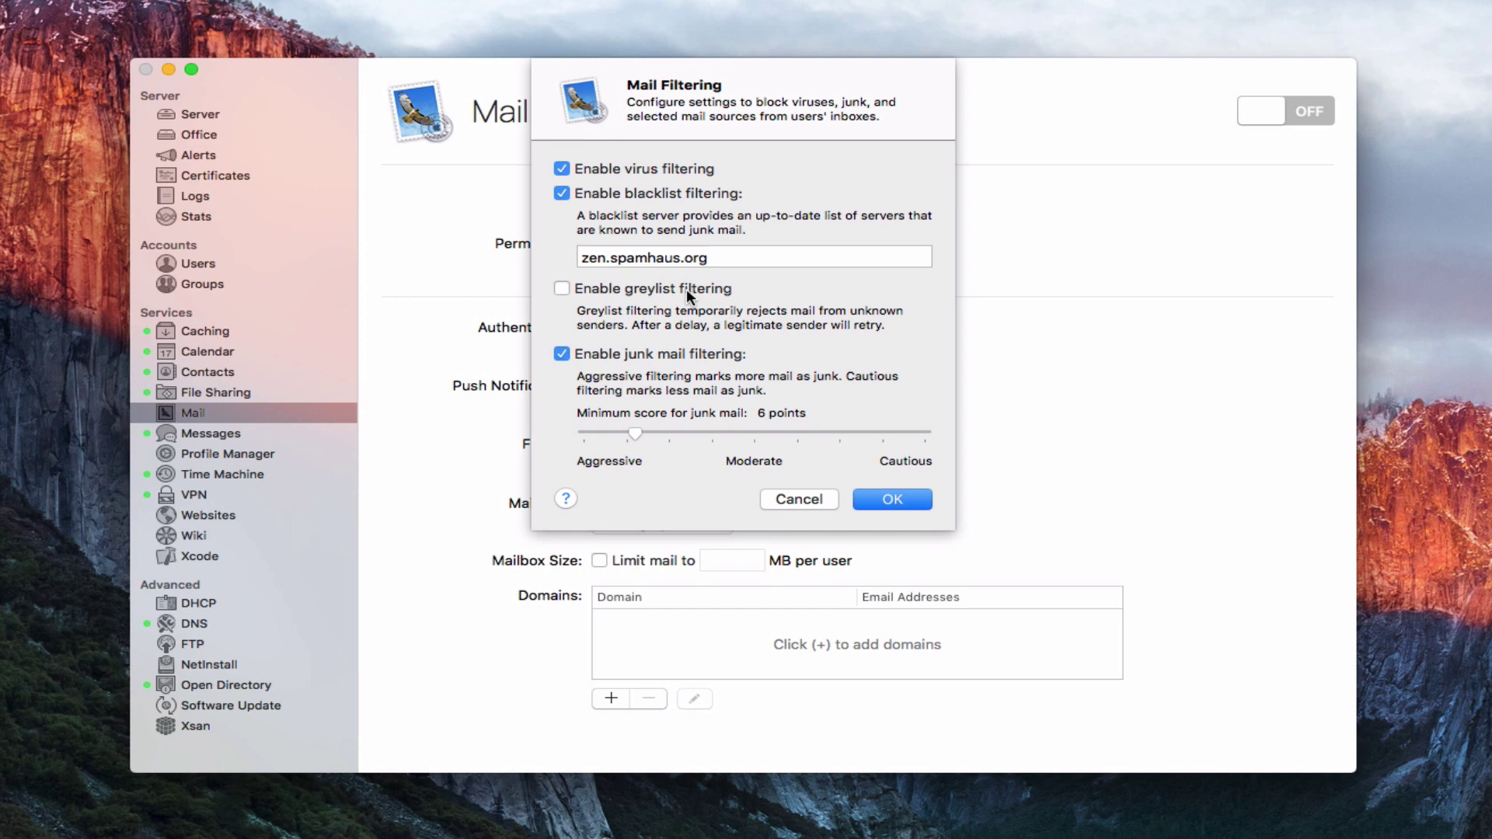
Check the greylist filtering explanation, then cancel the Mail Filtering sheet without saving.
{"action": "mouse_move", "coordinate": [687, 290]}
{"action": "left_click", "coordinate": [796, 497]}
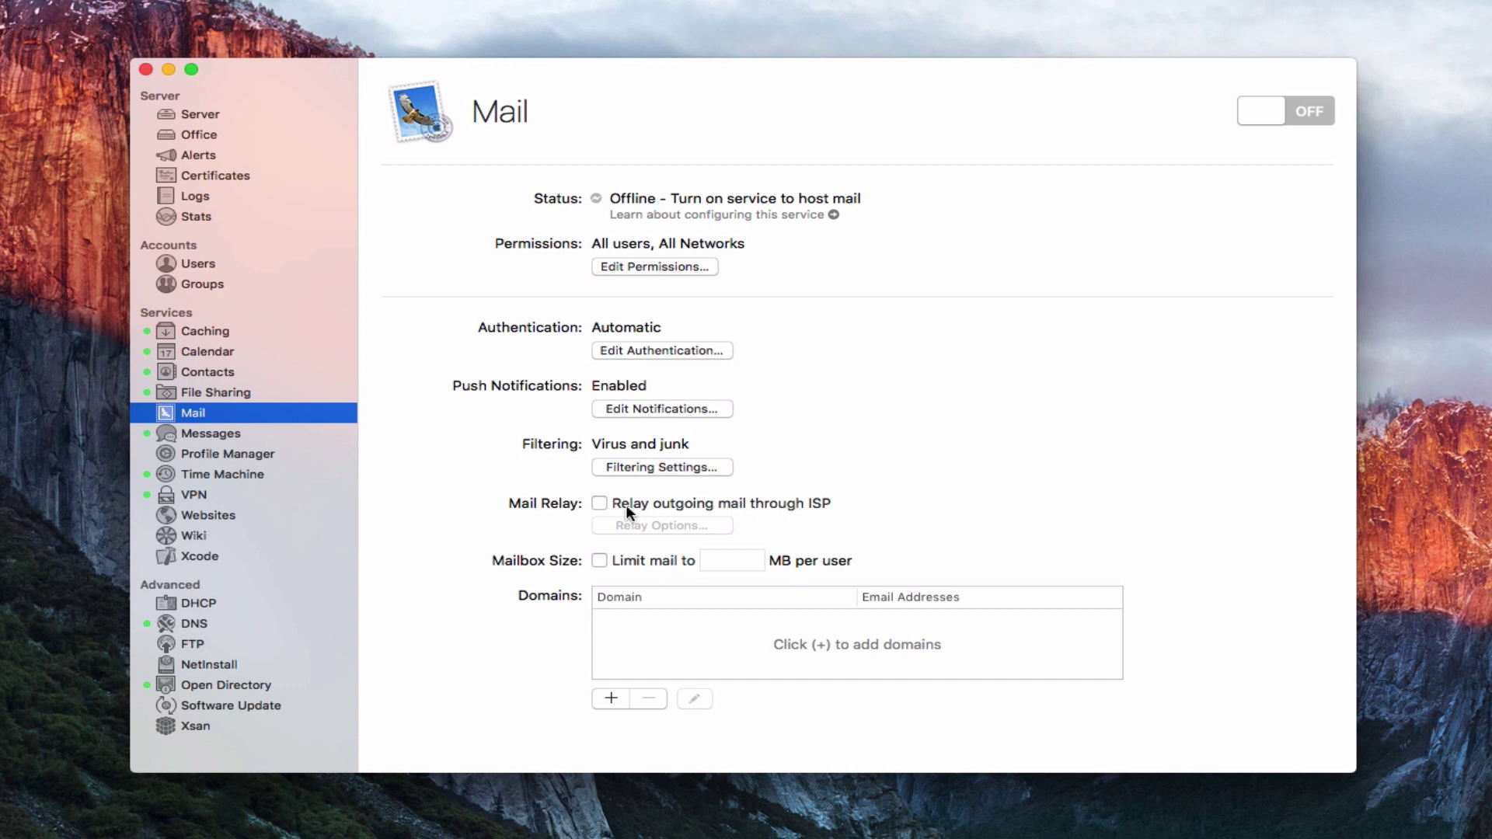
{"action": "left_click", "coordinate": [600, 502]}
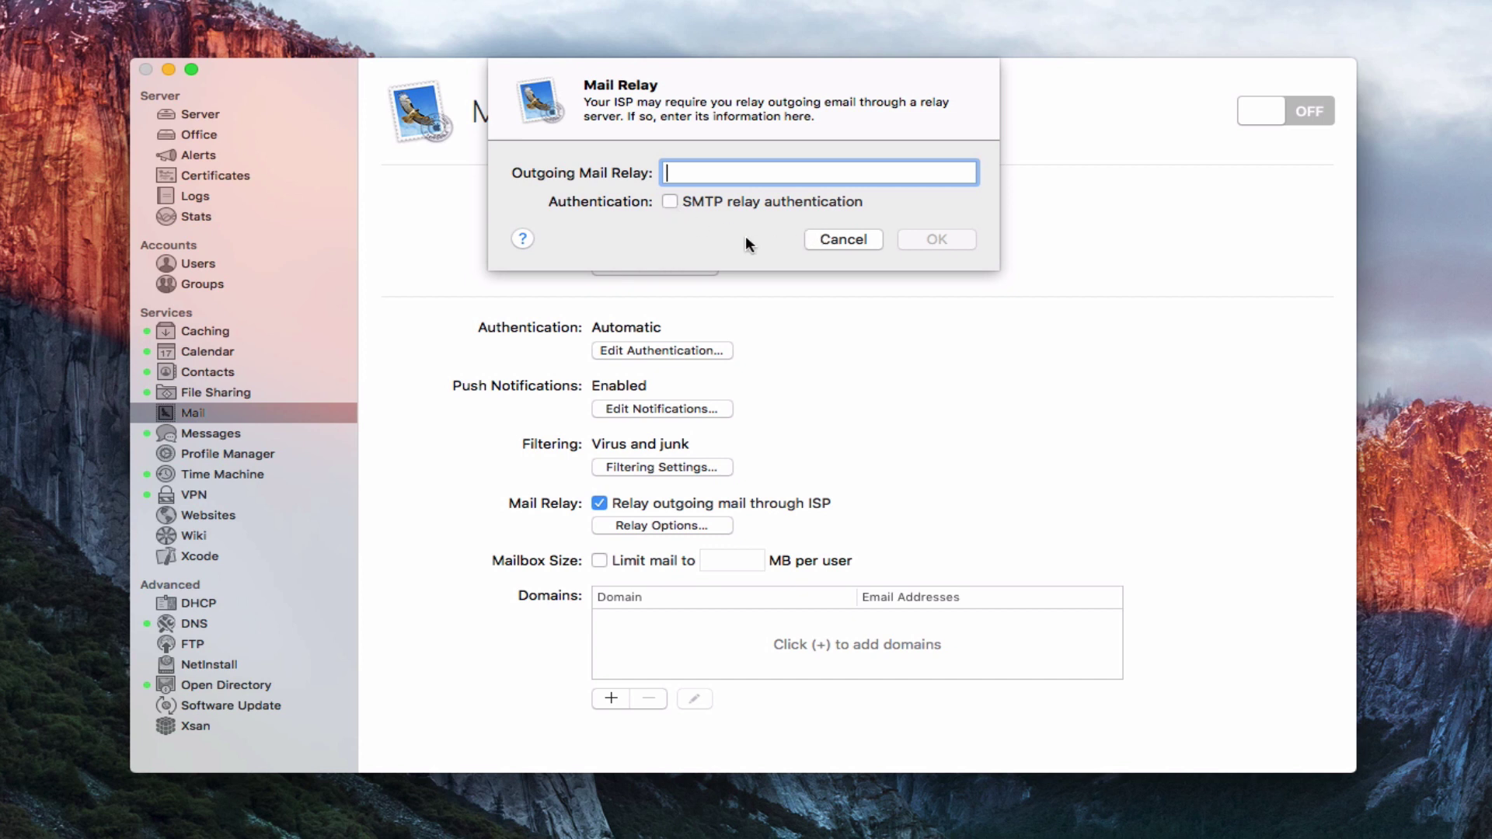
{"action": "left_click", "coordinate": [833, 239]}
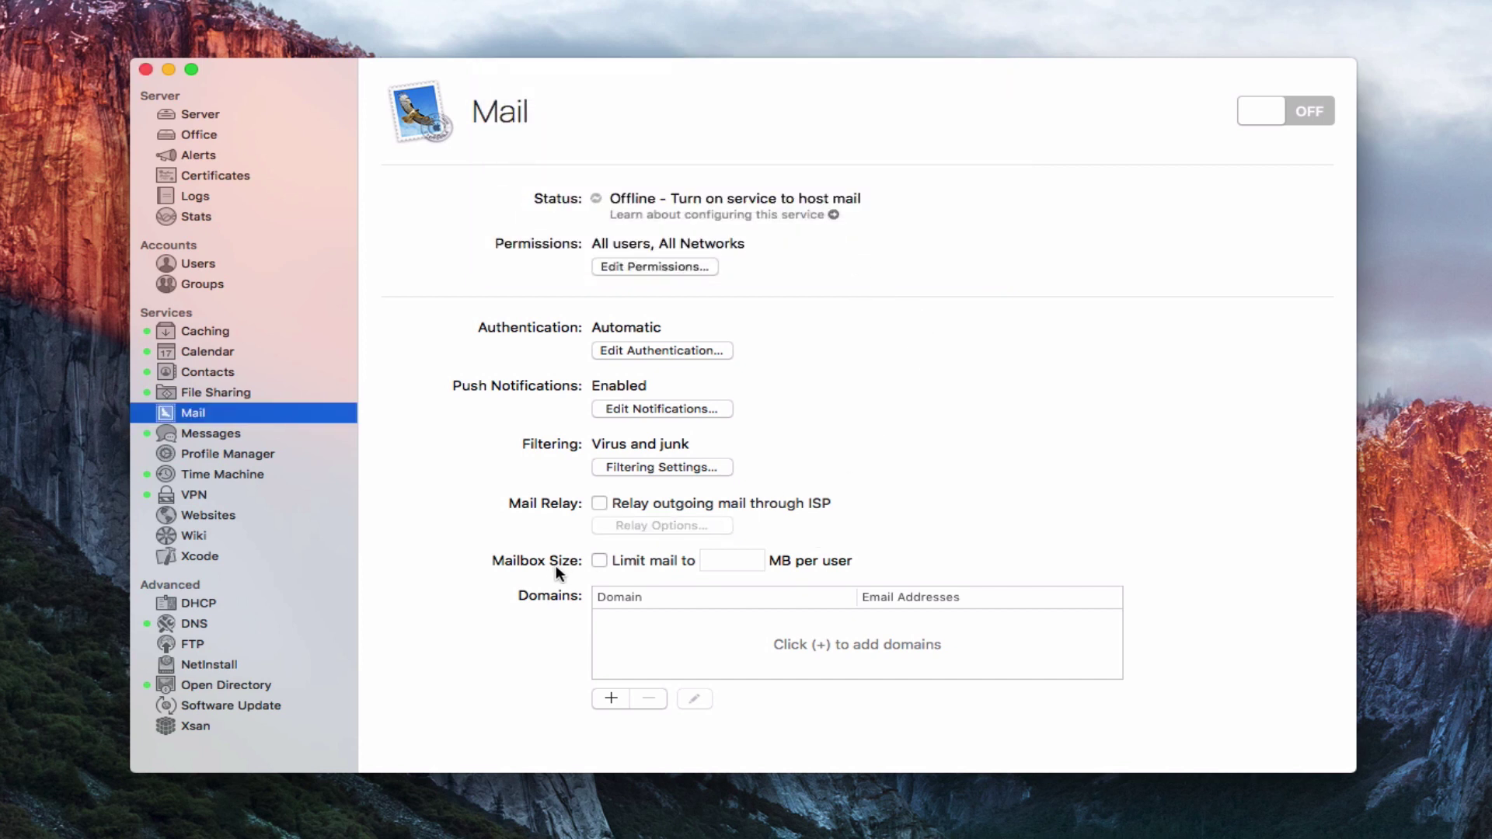
{"action": "left_click", "coordinate": [596, 562]}
{"action": "left_click", "coordinate": [604, 558]}
{"action": "left_click", "coordinate": [598, 560]}
Start a new mail domain named server.toddolthoff.com.
{"action": "left_click", "coordinate": [611, 698]}
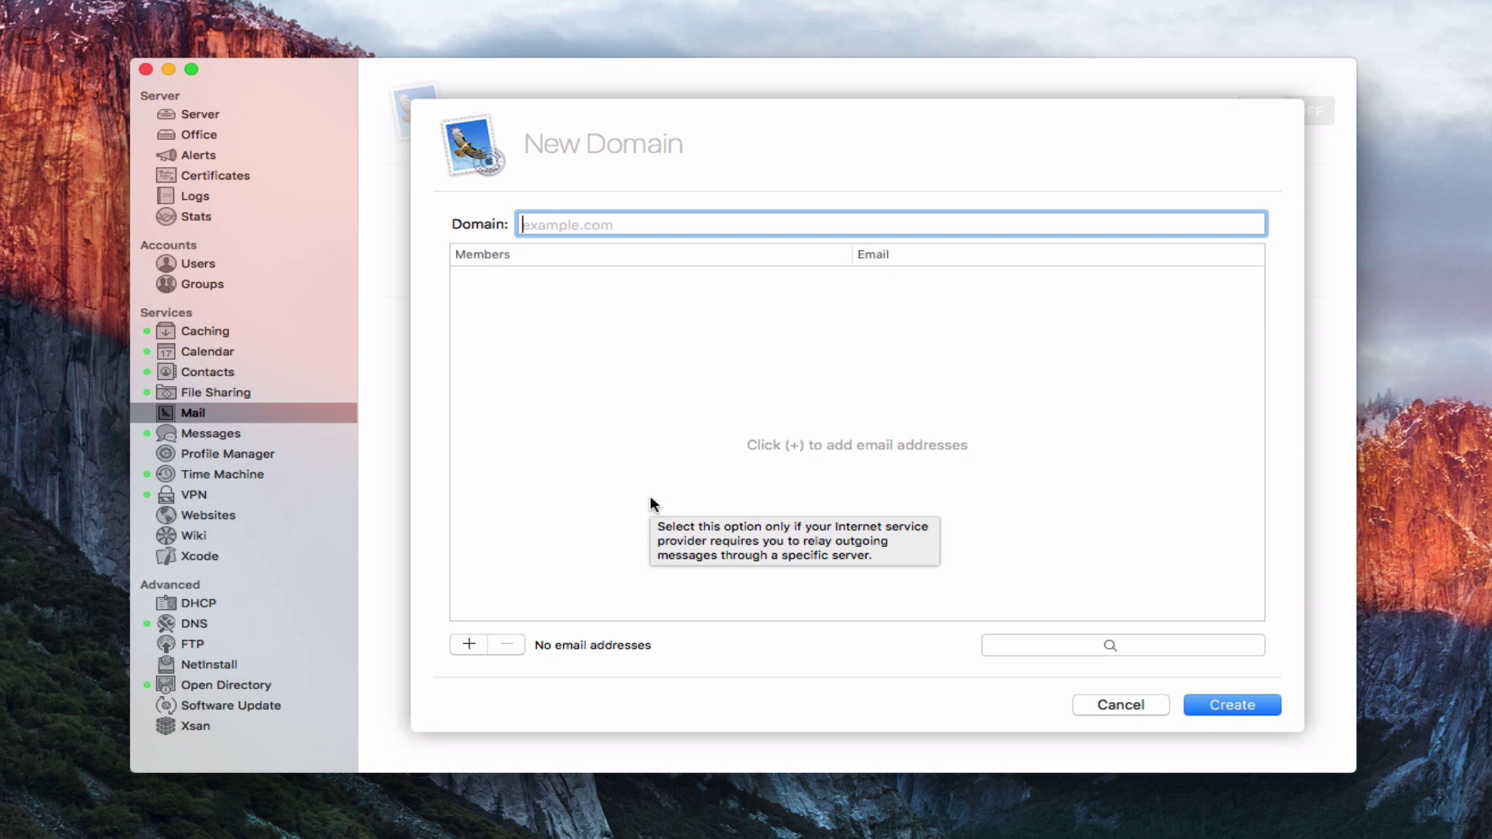
{"action": "type", "text": "server"}
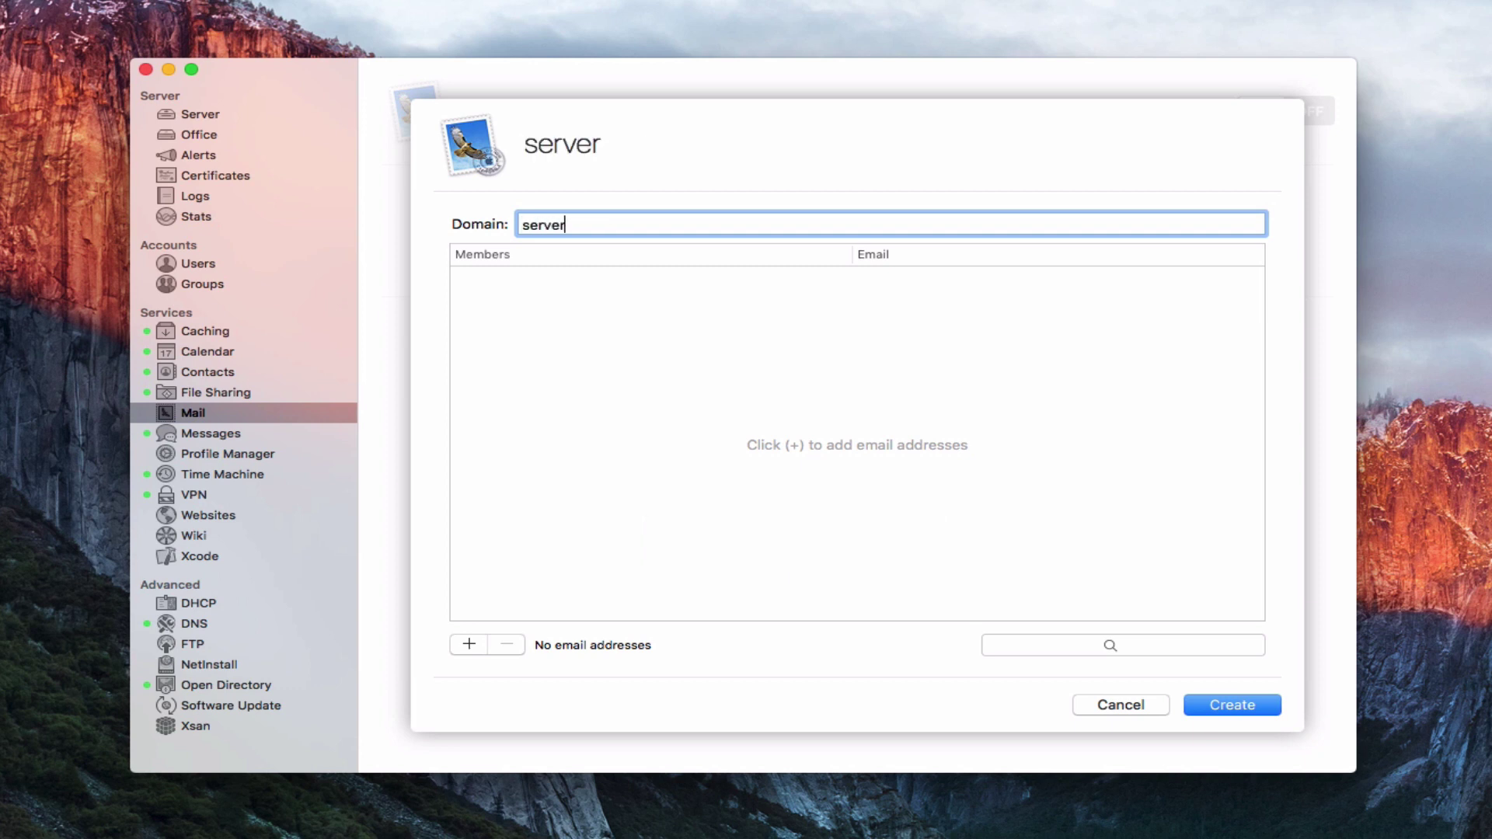
{"action": "type", "text": ".toddolthoff."}
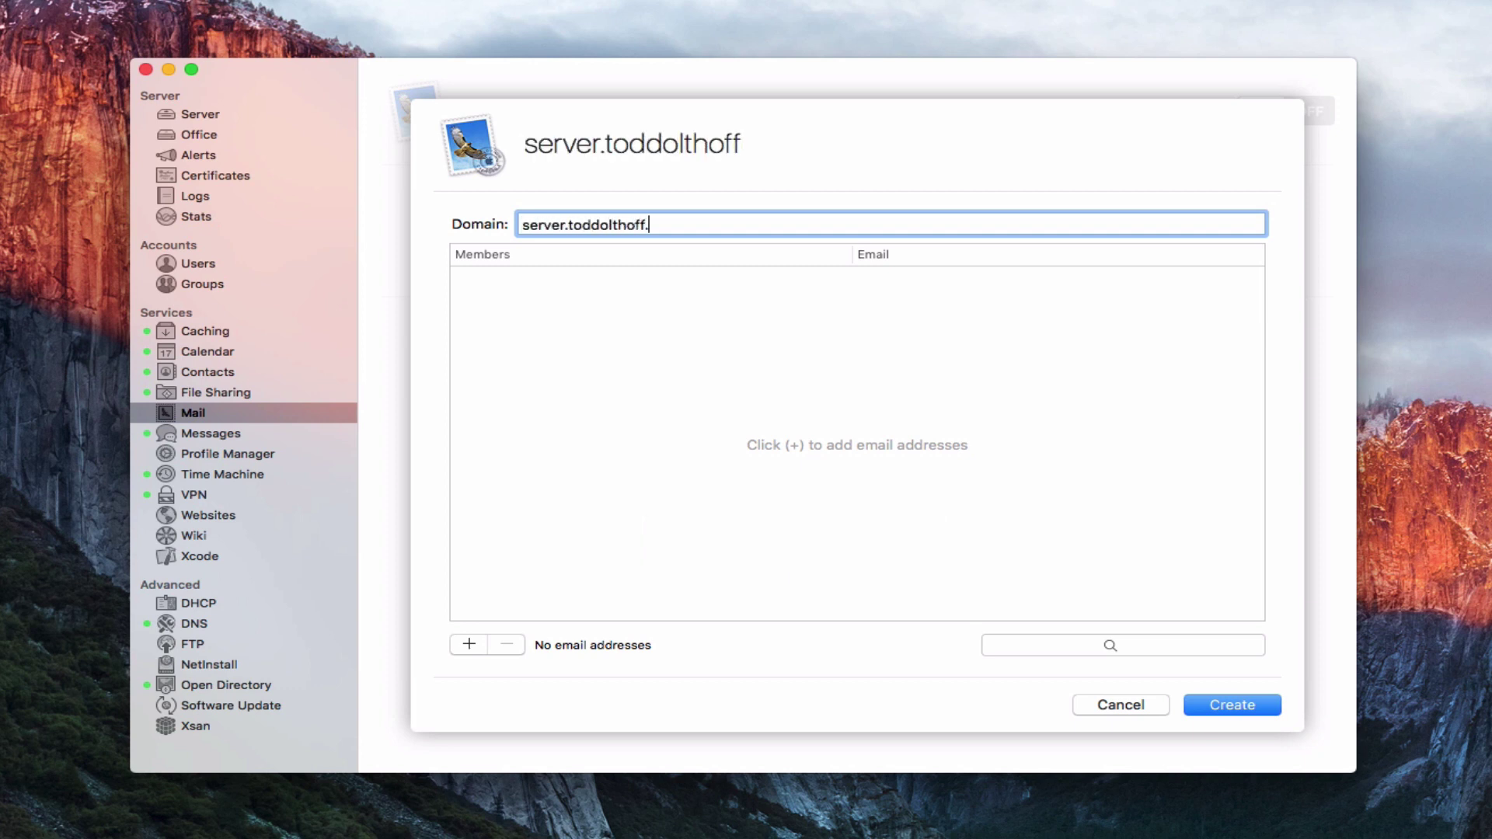
{"action": "type", "text": "com"}
{"action": "left_click", "coordinate": [666, 535]}
Add the matching user as the domain's member, then remove that only member.
{"action": "left_click", "coordinate": [469, 645]}
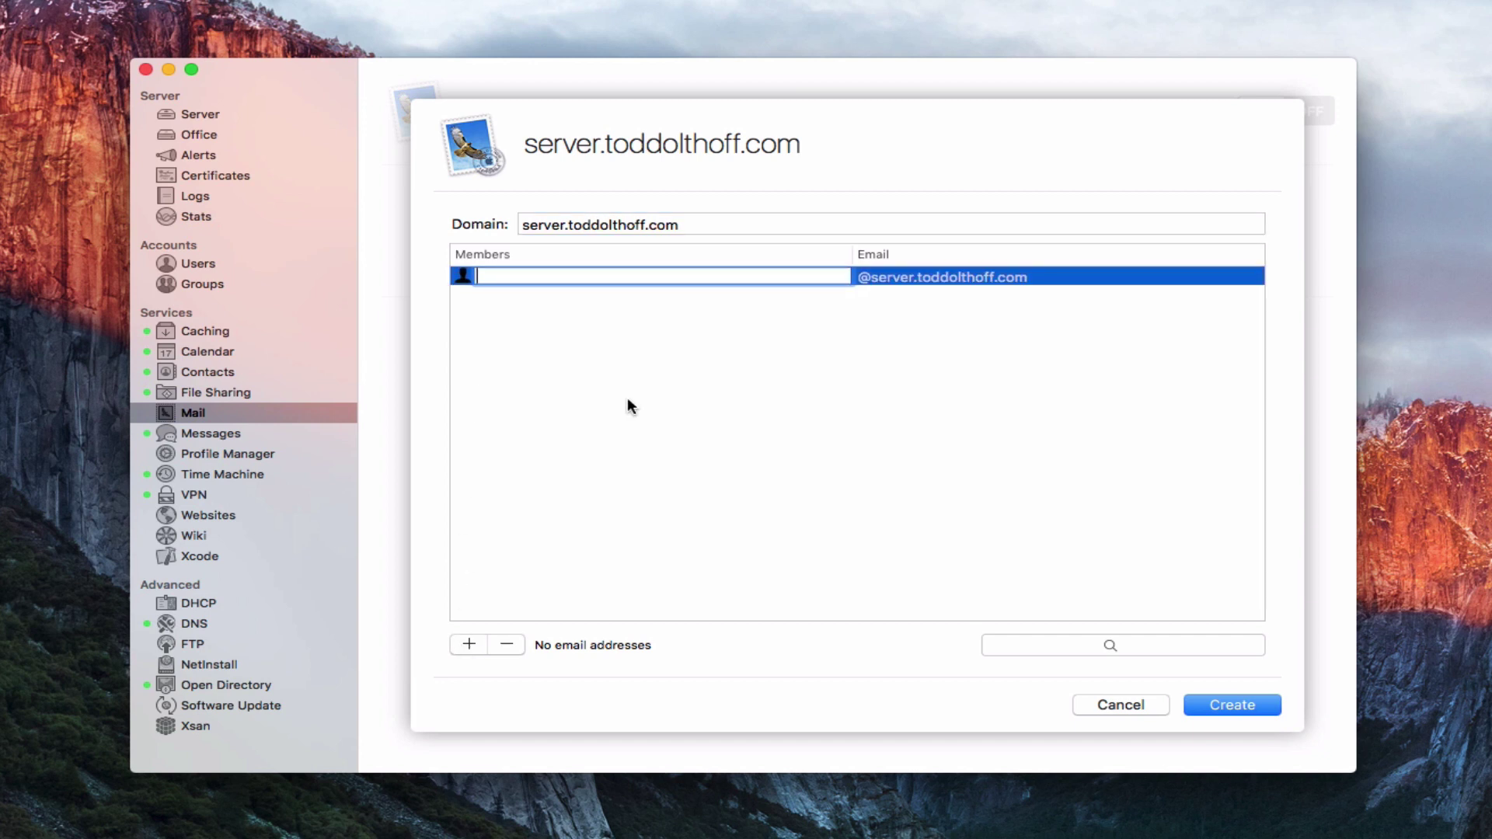
{"action": "type", "text": "Todd"}
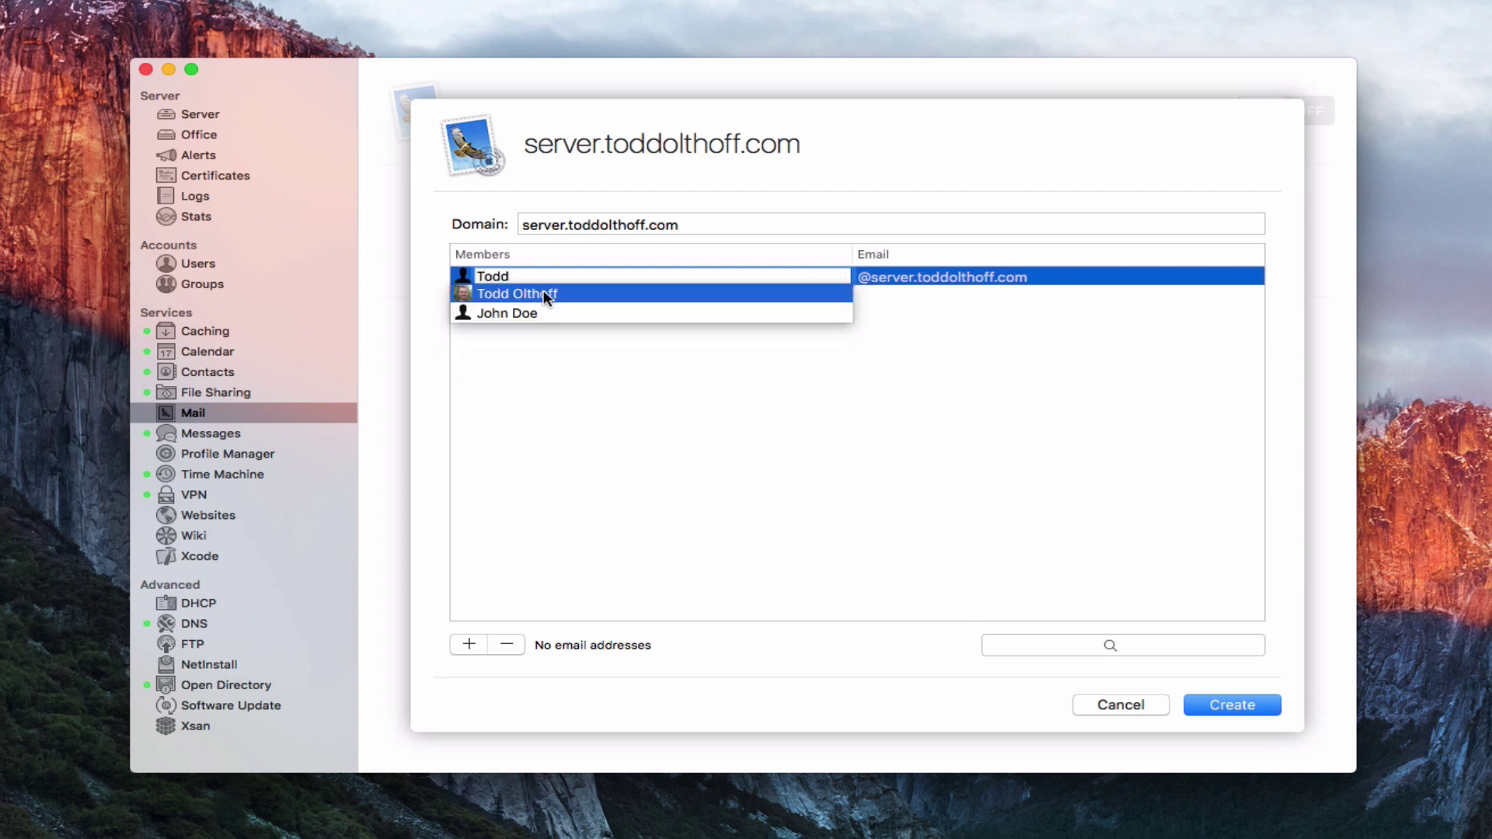
{"action": "left_click", "coordinate": [540, 294]}
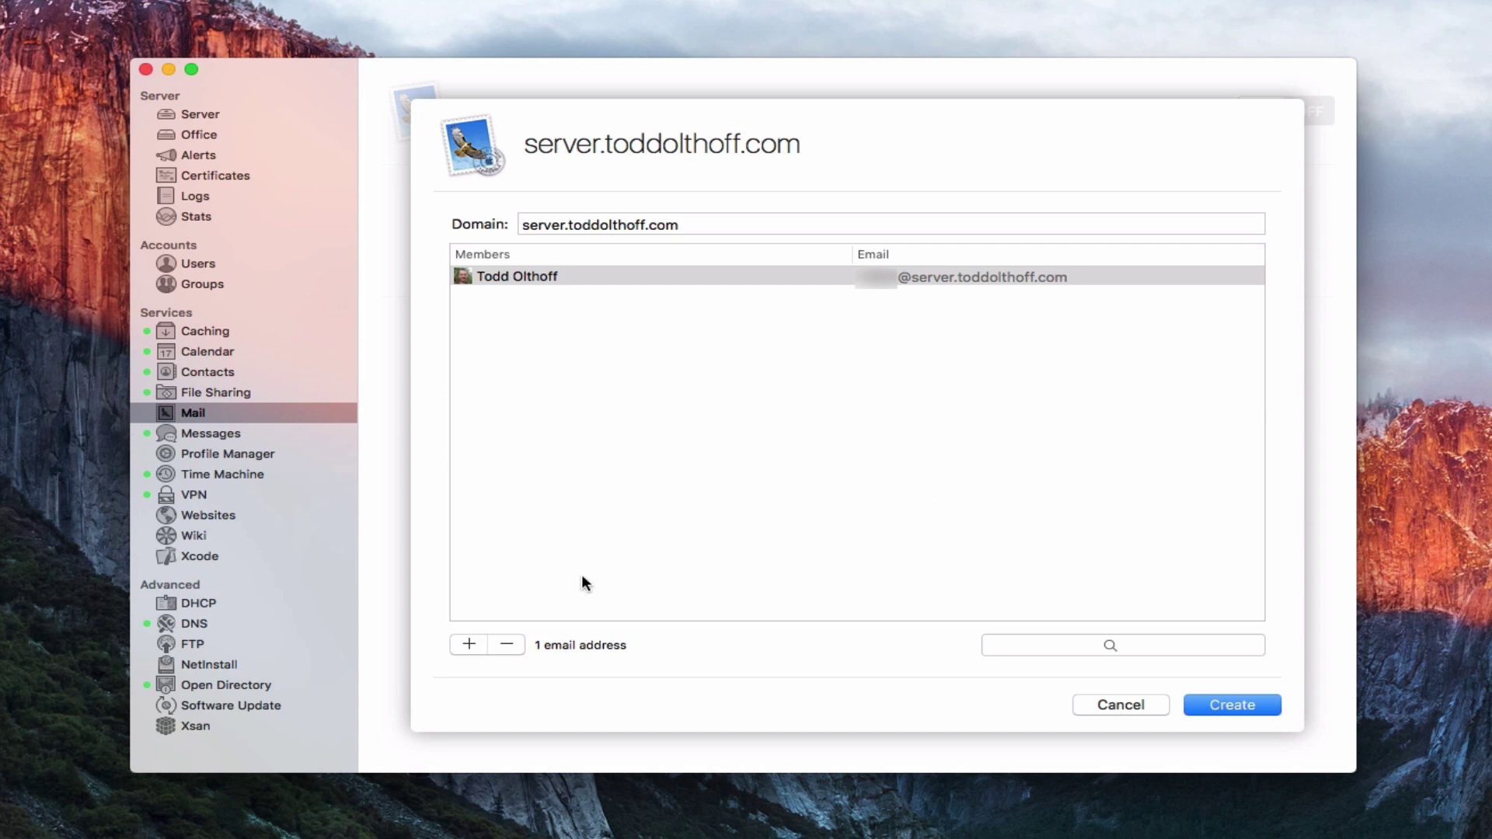
{"action": "left_click", "coordinate": [508, 644]}
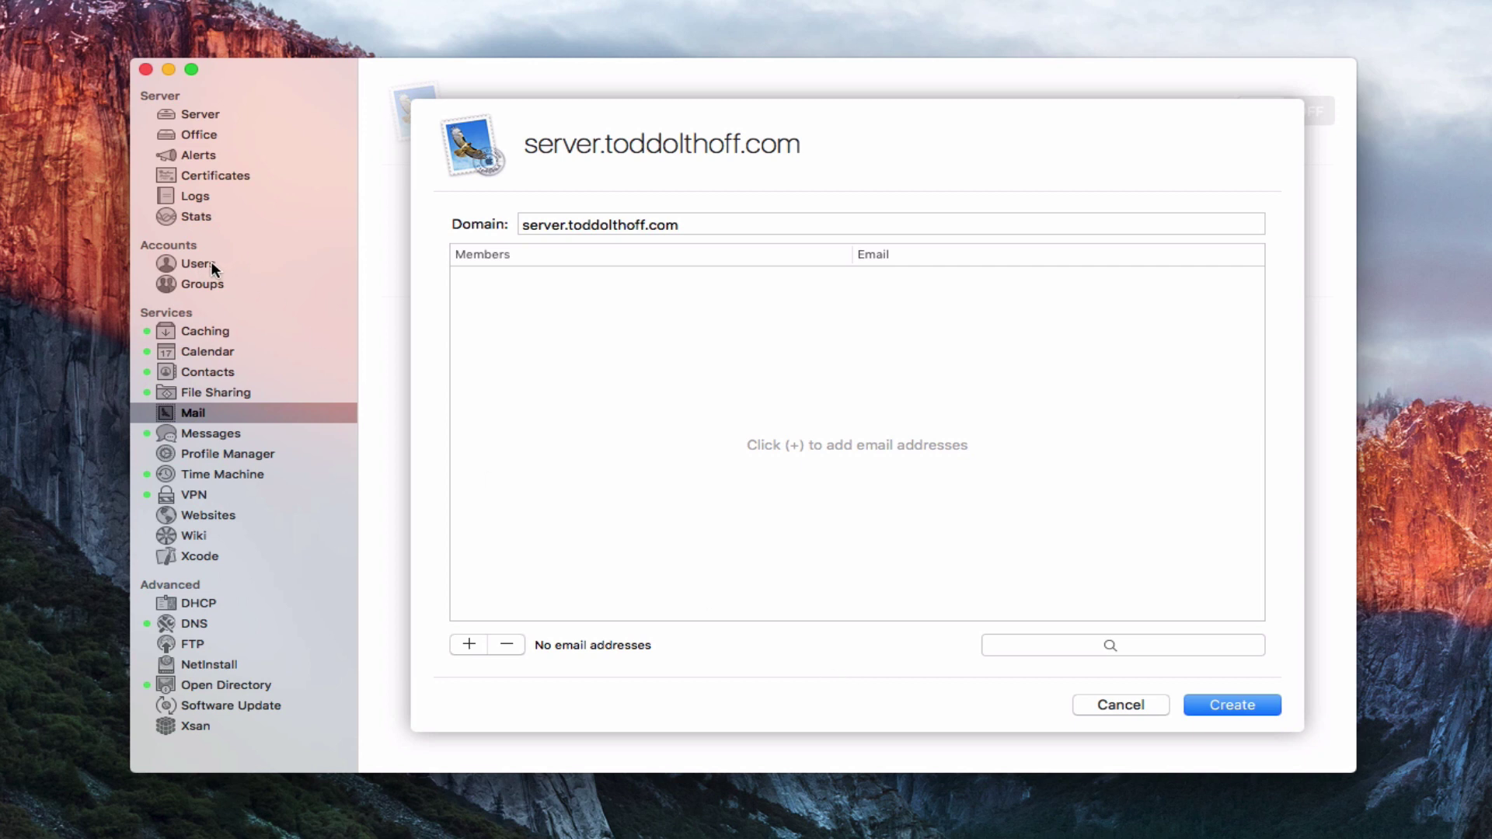
Cancel the new server.toddolthoff.com domain so the Mail Domains list stays empty.
{"action": "left_click", "coordinate": [1119, 704]}
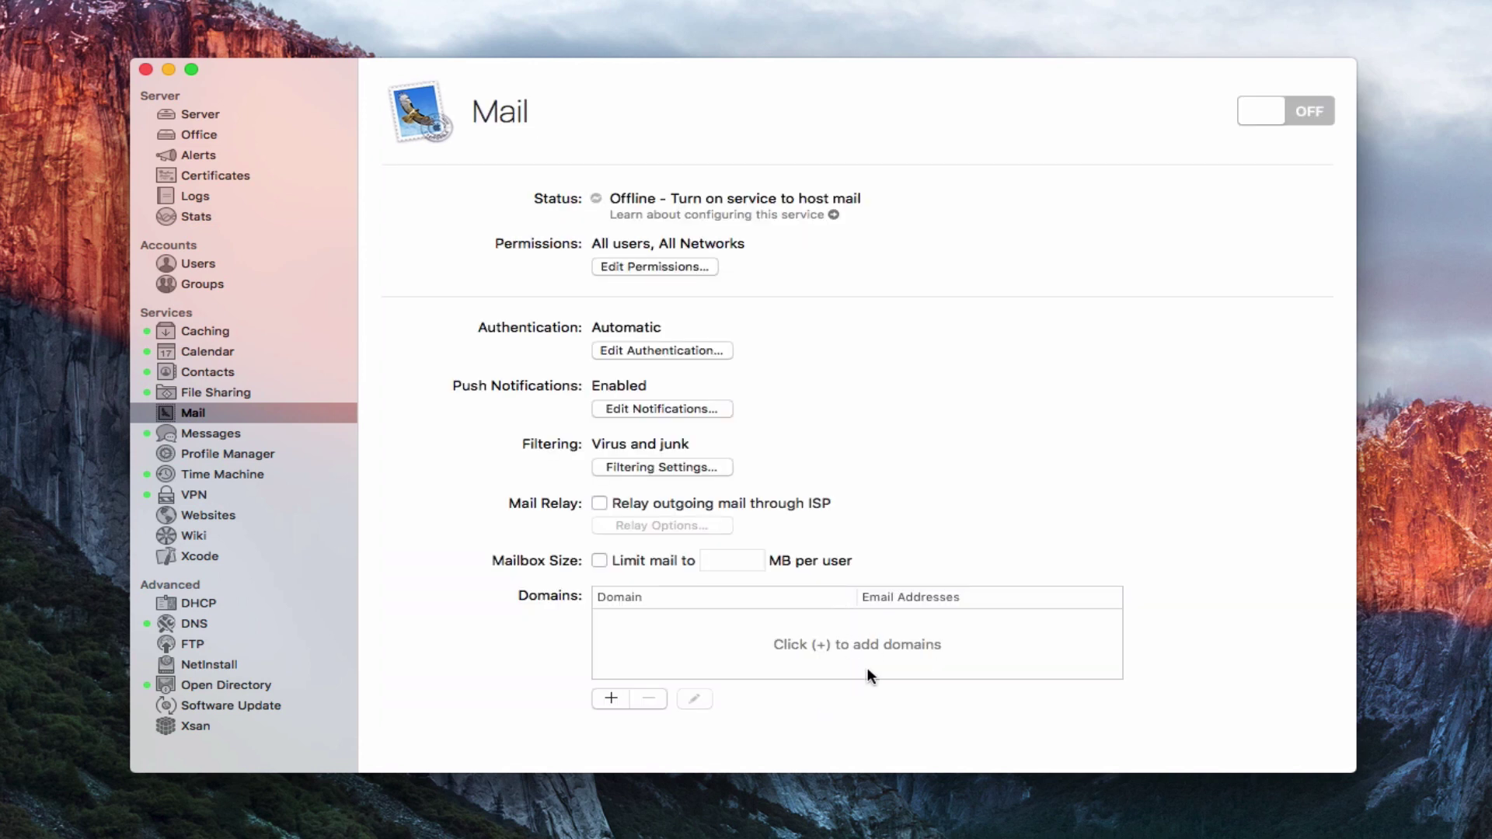